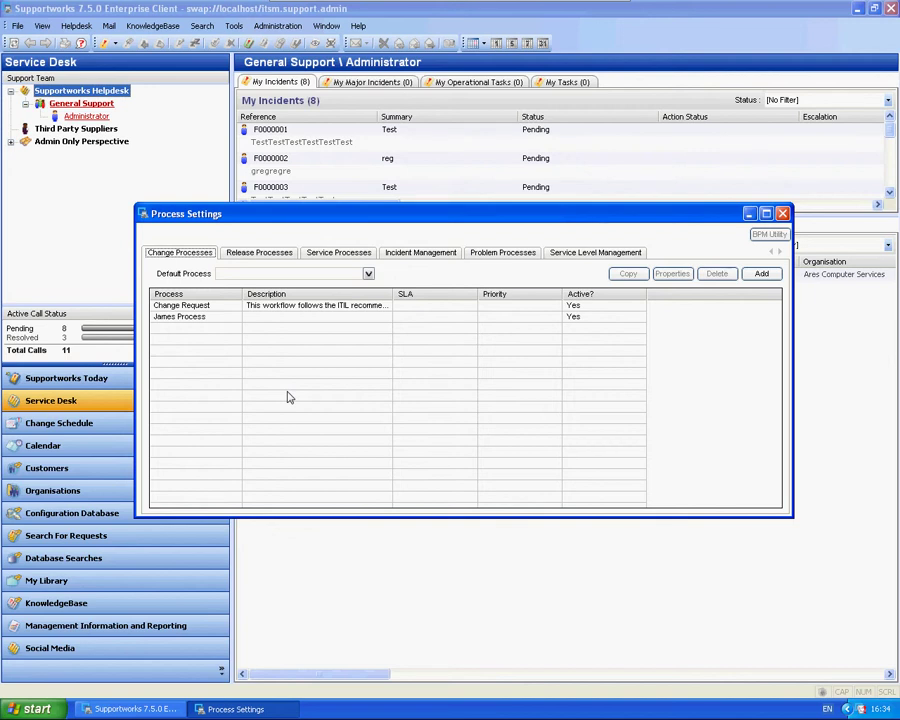
# Open James Process's Change Authorisation stage and review its Status Values, On Status Change and Authorisation tabs
pyautogui.doubleClick(213, 316)
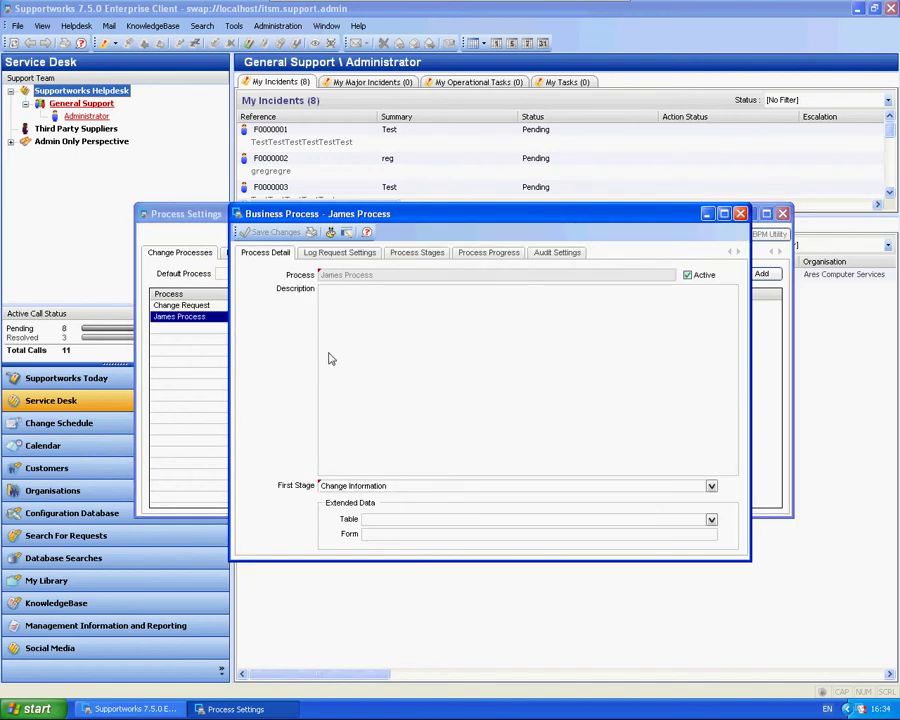
pyautogui.click(412, 254)
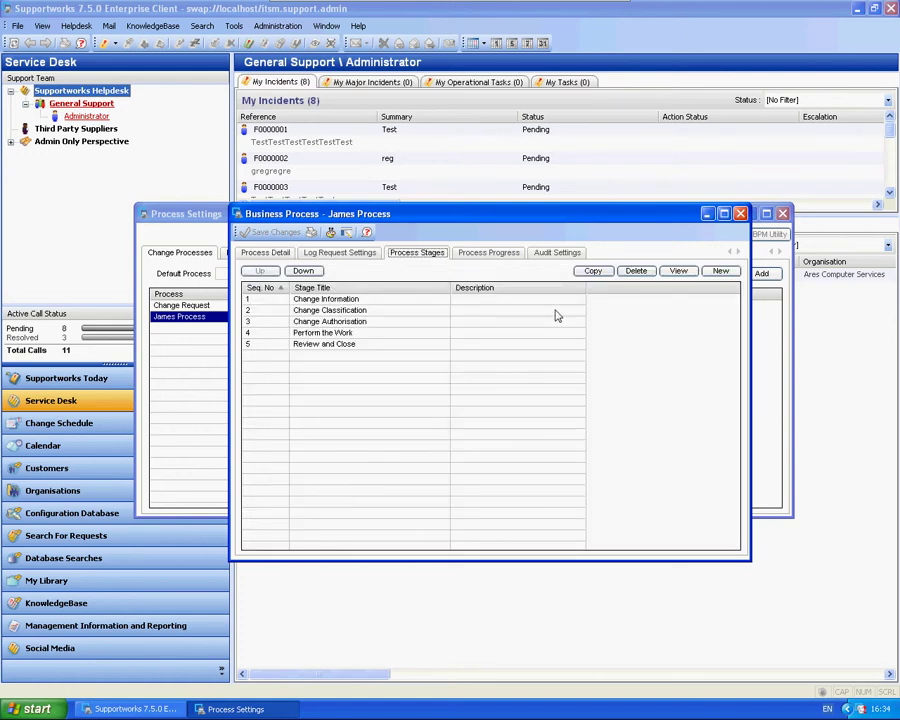
pyautogui.doubleClick(392, 321)
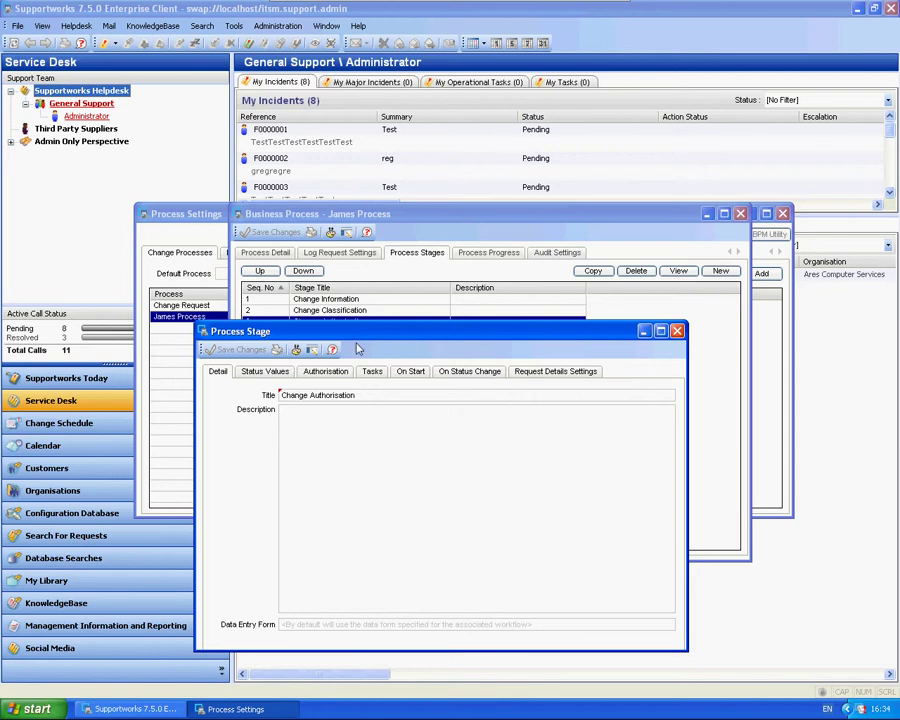
pyautogui.moveTo(343, 332); pyautogui.dragTo(360, 204)
pyautogui.click(290, 242)
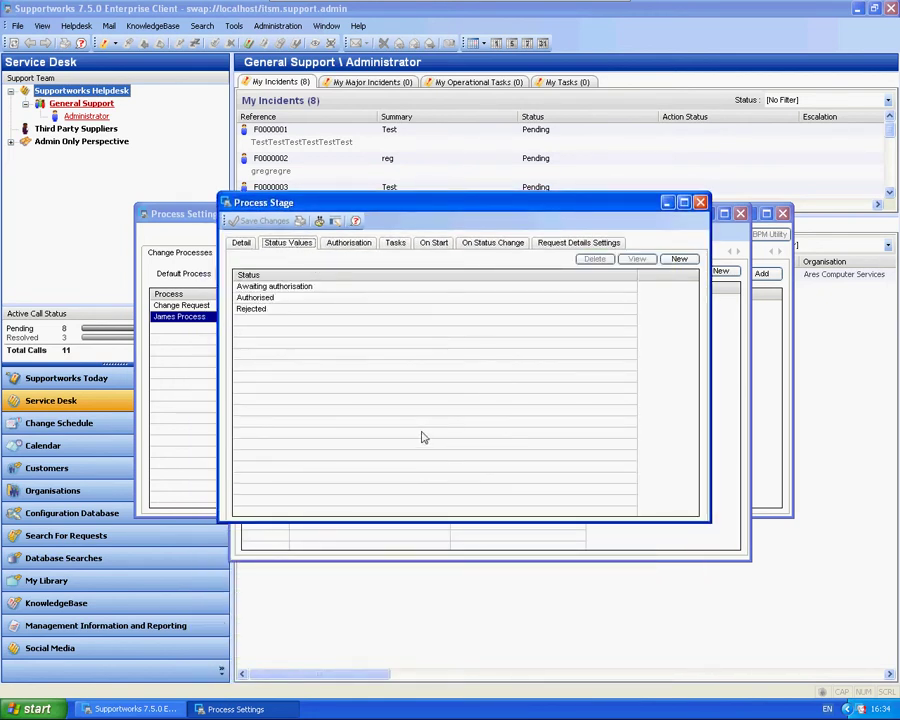
pyautogui.click(484, 243)
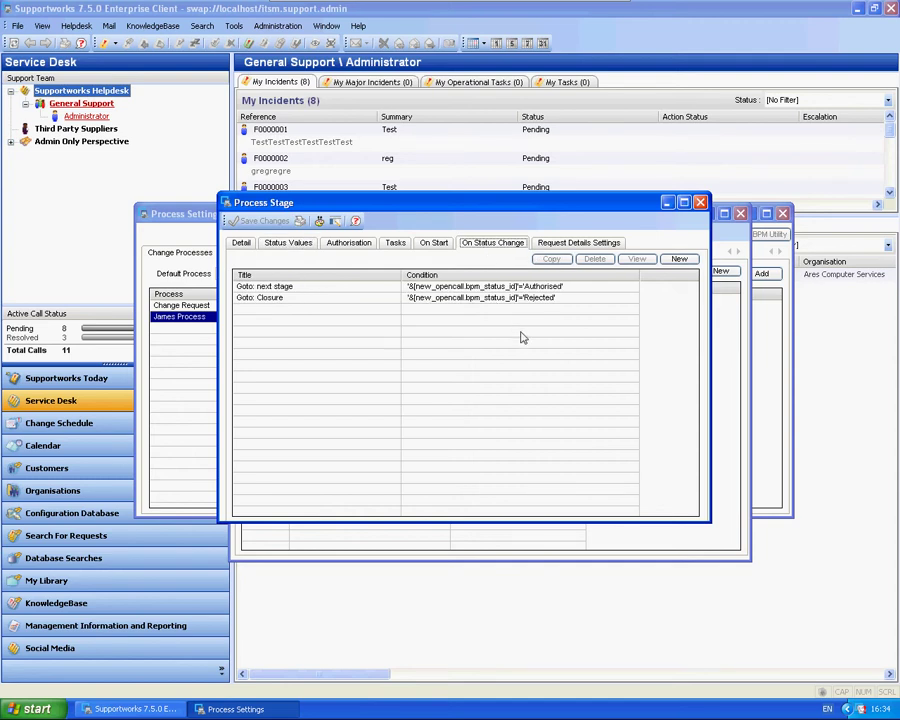
pyautogui.click(348, 243)
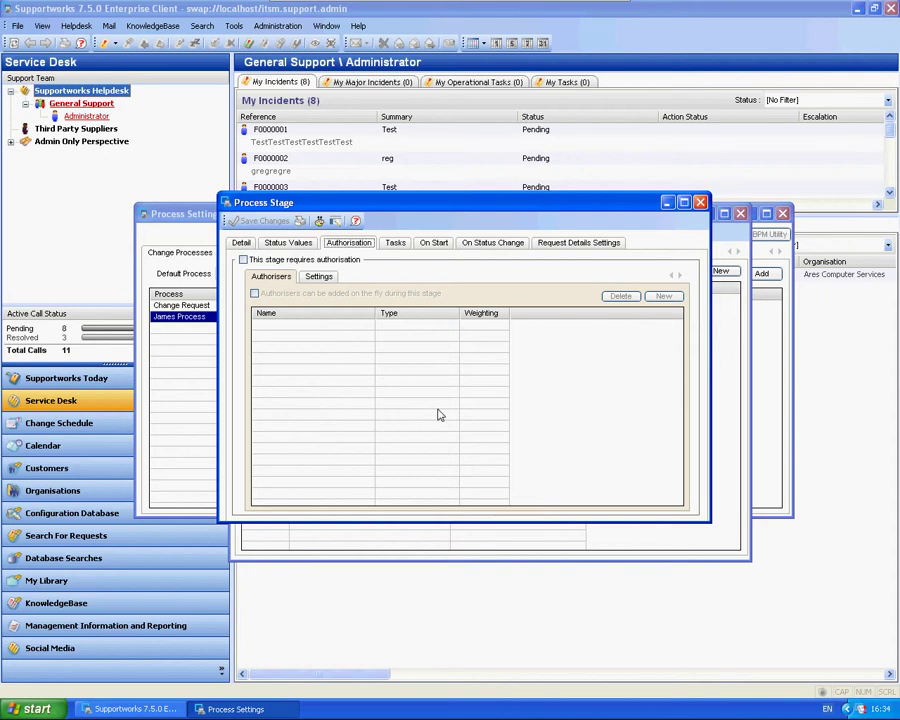
# Tick 'This stage requires authorisation' for the Change Authorisation stage
pyautogui.click(243, 260)
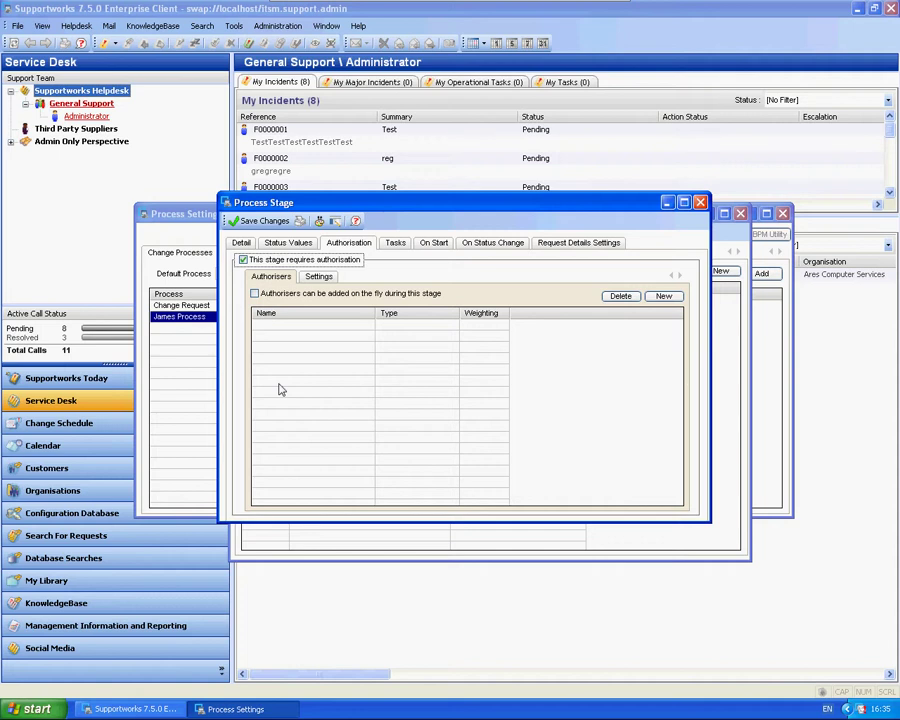
pyautogui.click(270, 276)
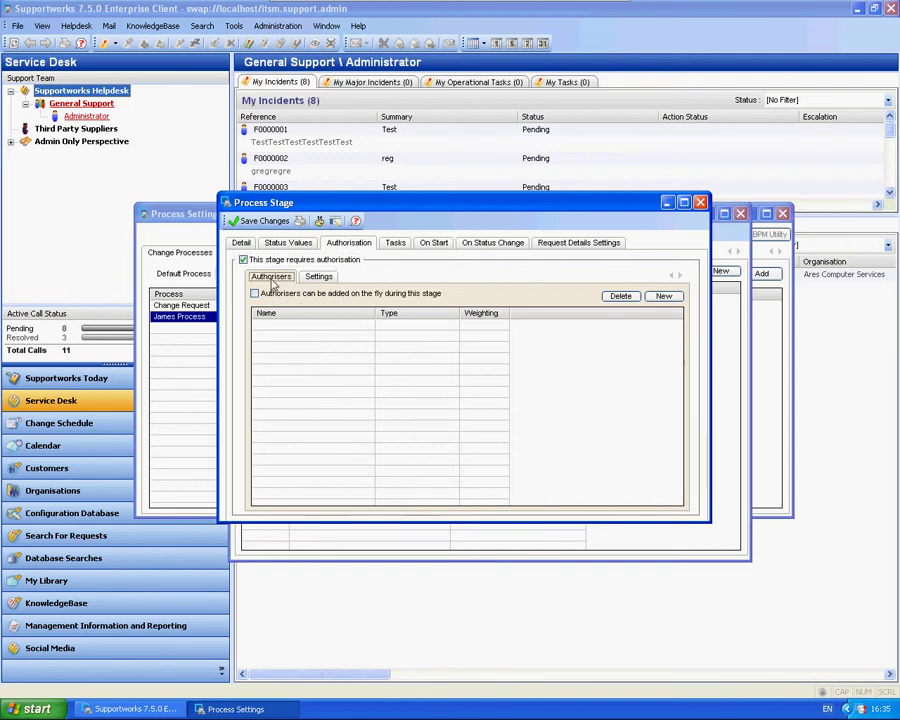
# Add Administrator as an Analyst authoriser with weighting 50 and check the weighting settings
pyautogui.click(664, 296)
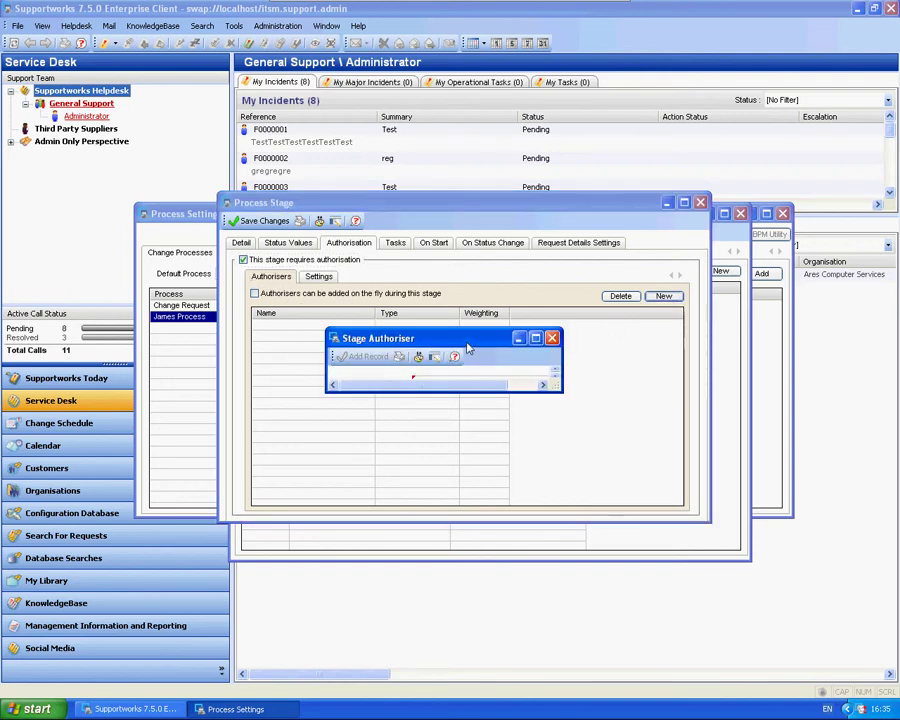
pyautogui.moveTo(457, 343); pyautogui.dragTo(366, 234)
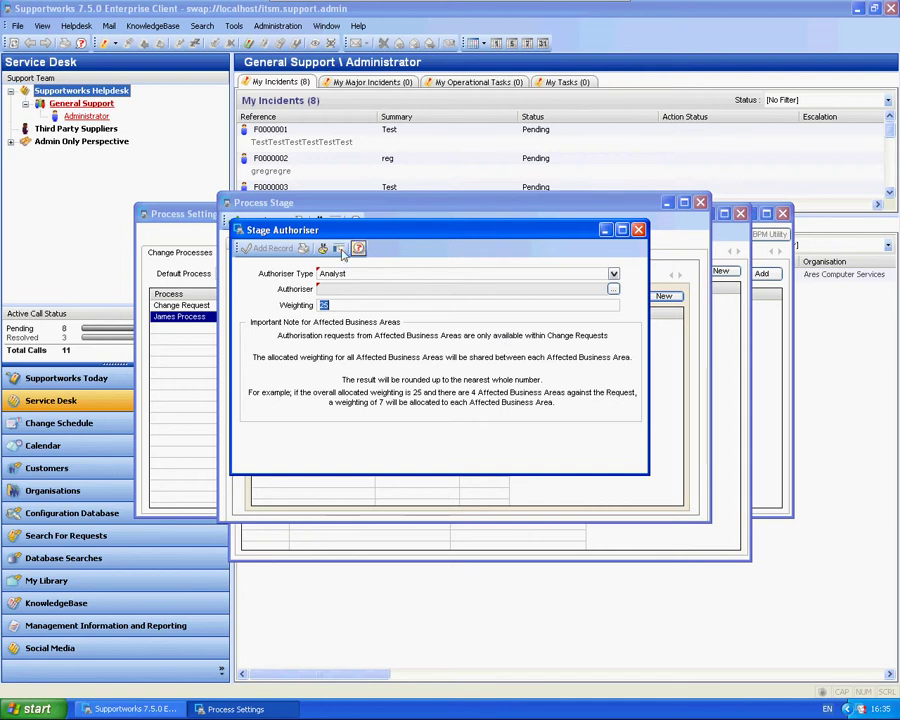
pyautogui.click(613, 274)
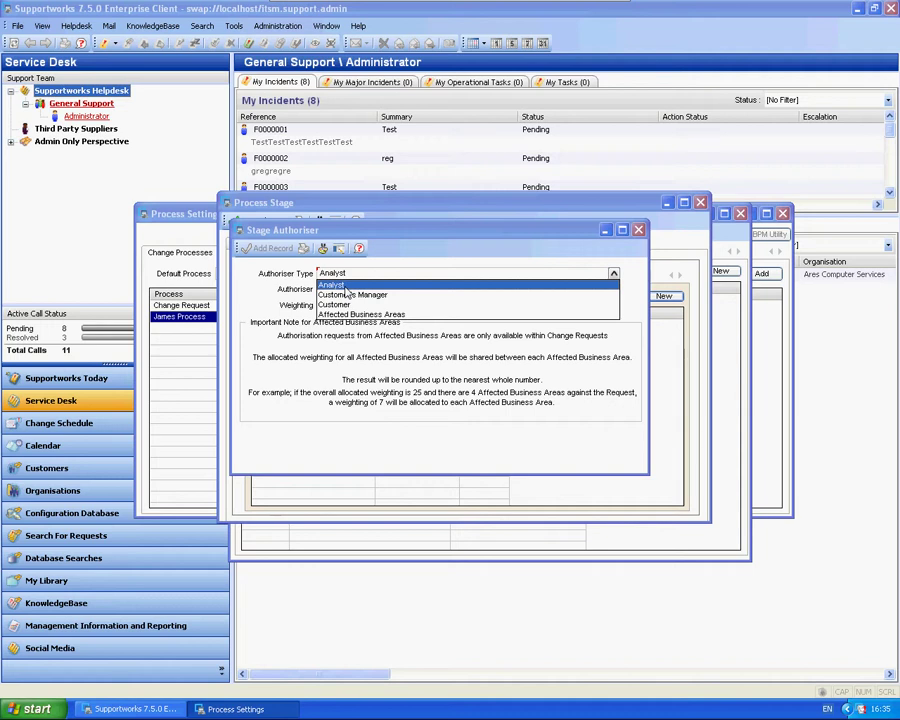
pyautogui.click(345, 289)
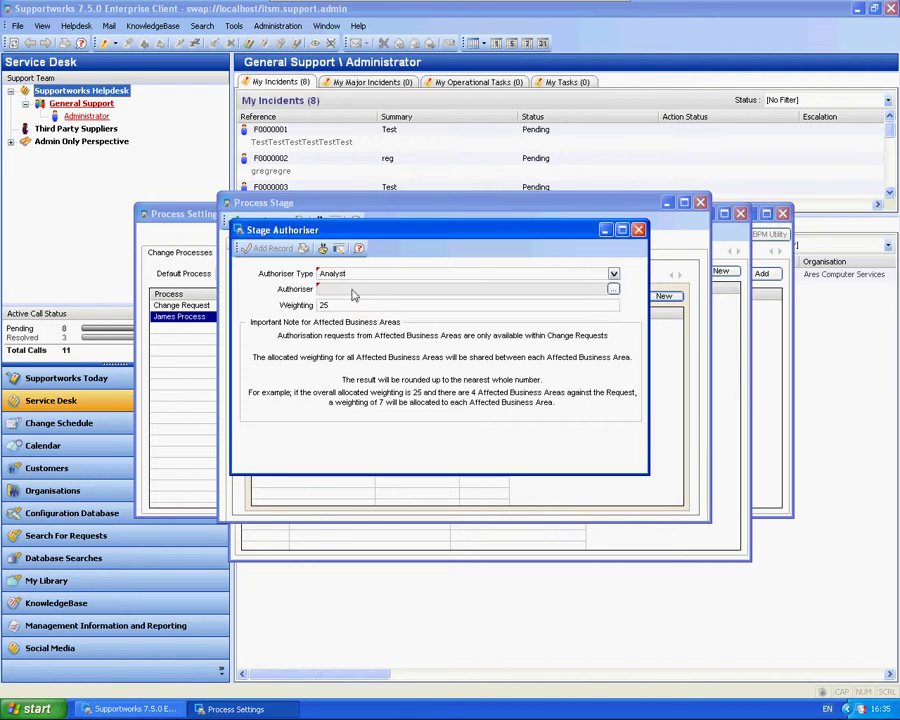
pyautogui.click(612, 288)
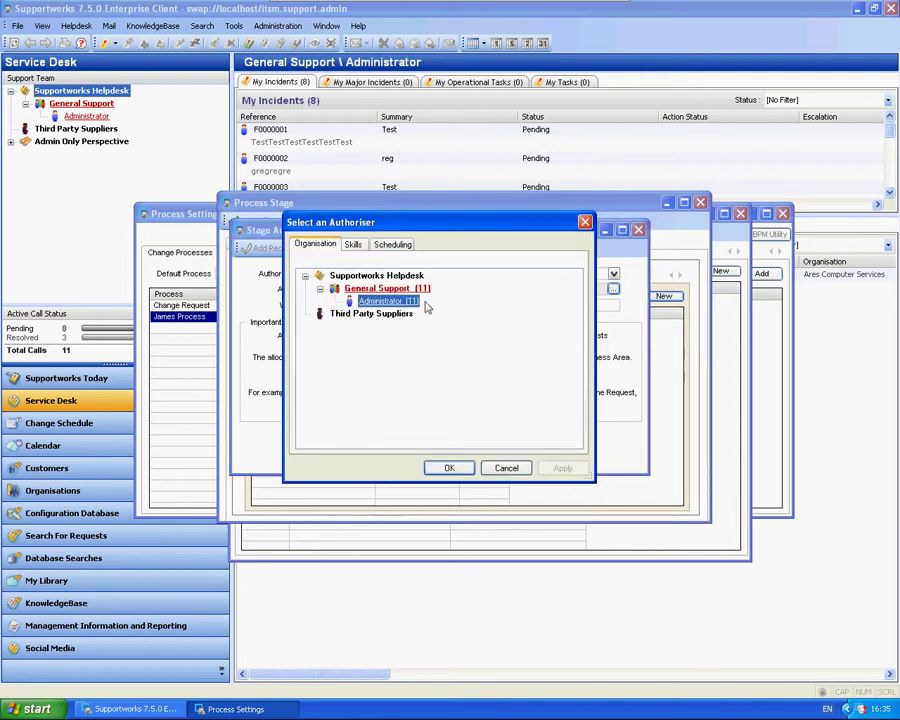
pyautogui.click(457, 469)
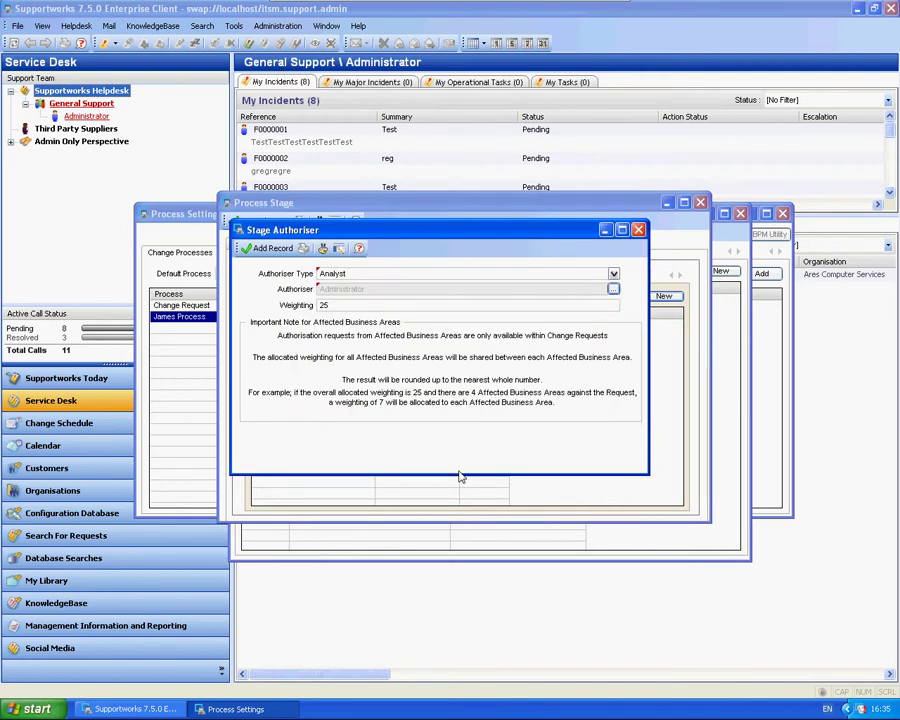
pyautogui.doubleClick(345, 304)
pyautogui.write('50')
pyautogui.click(272, 249)
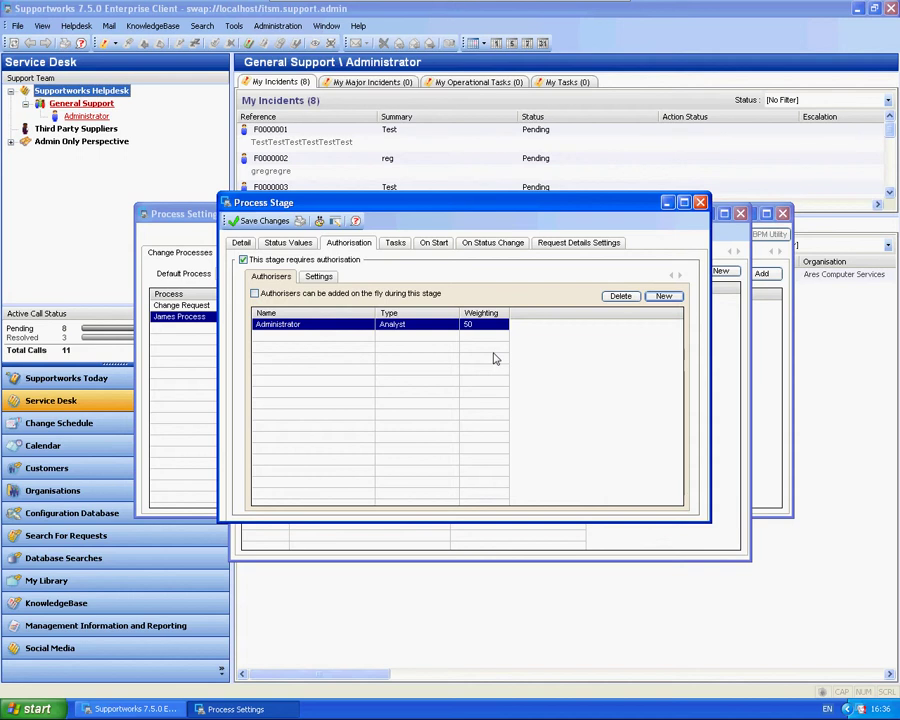
pyautogui.click(320, 277)
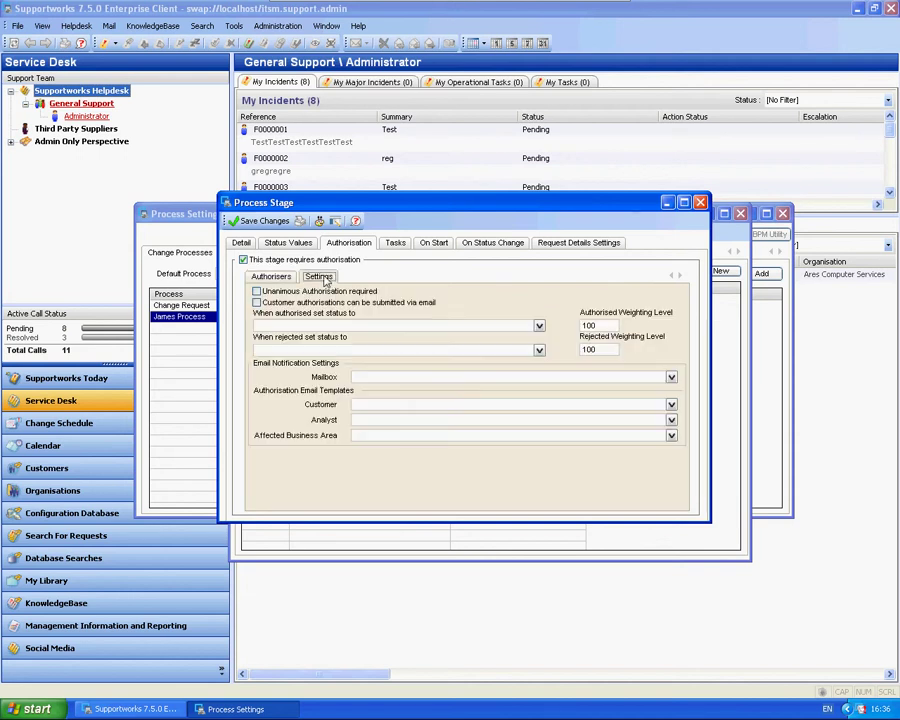
# Keep the authorised weighting level at 100 and add a Customer authoriser weighted 50
pyautogui.doubleClick(599, 327)
pyautogui.click(608, 330)
pyautogui.click(266, 276)
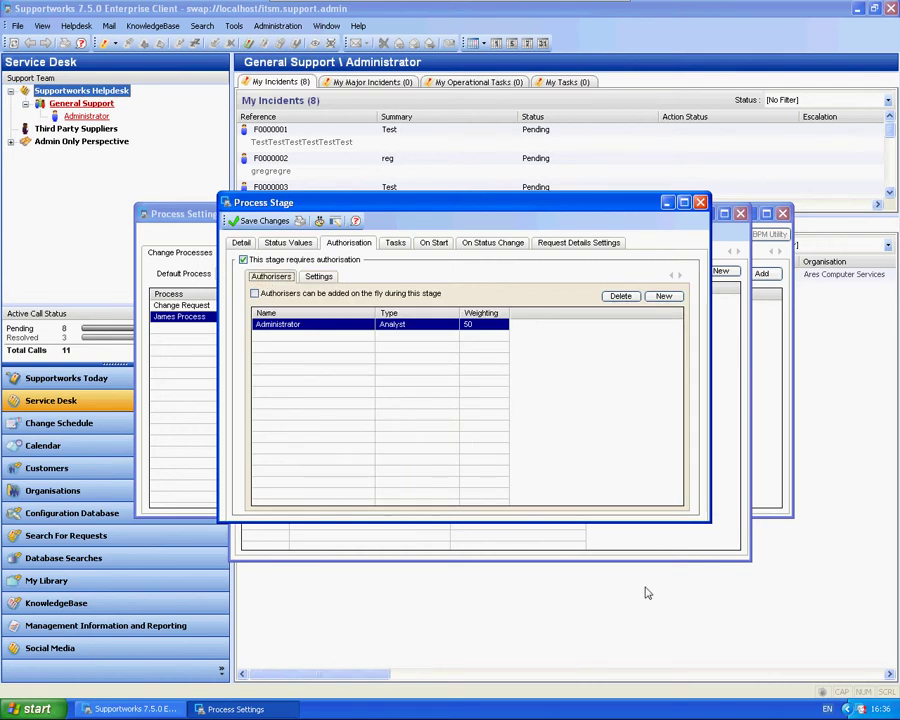
pyautogui.click(664, 296)
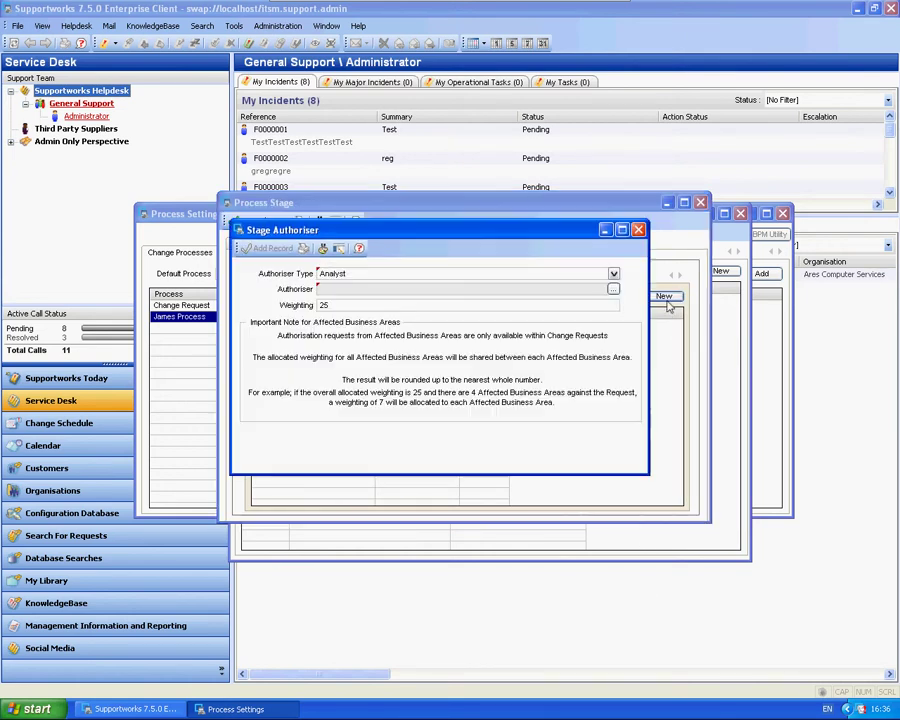
pyautogui.click(613, 274)
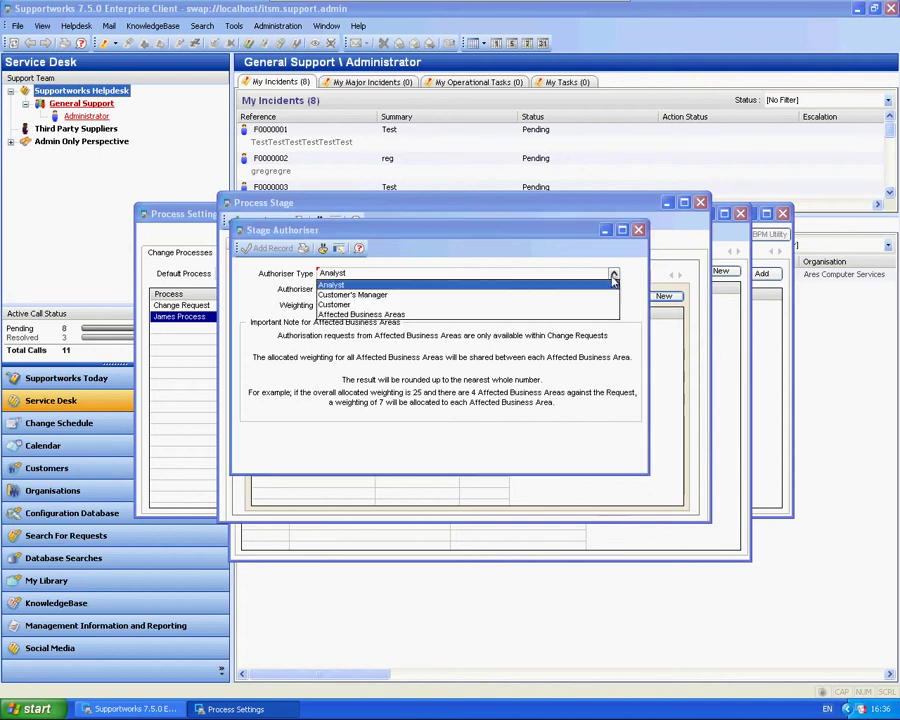
pyautogui.click(347, 306)
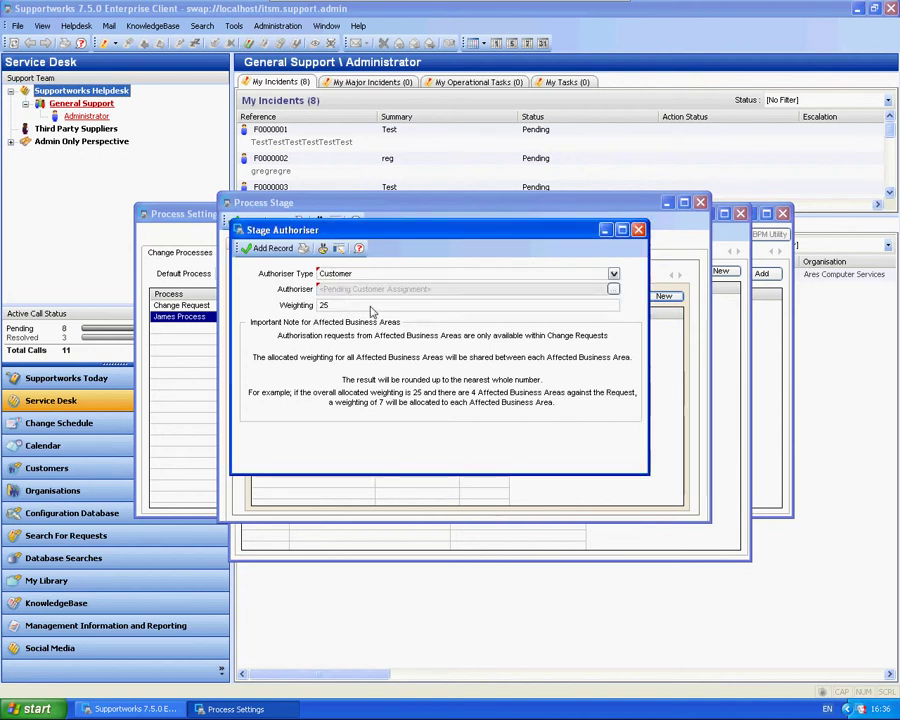
pyautogui.press('BackSpace')
pyautogui.press('BackSpace')
pyautogui.write('50')
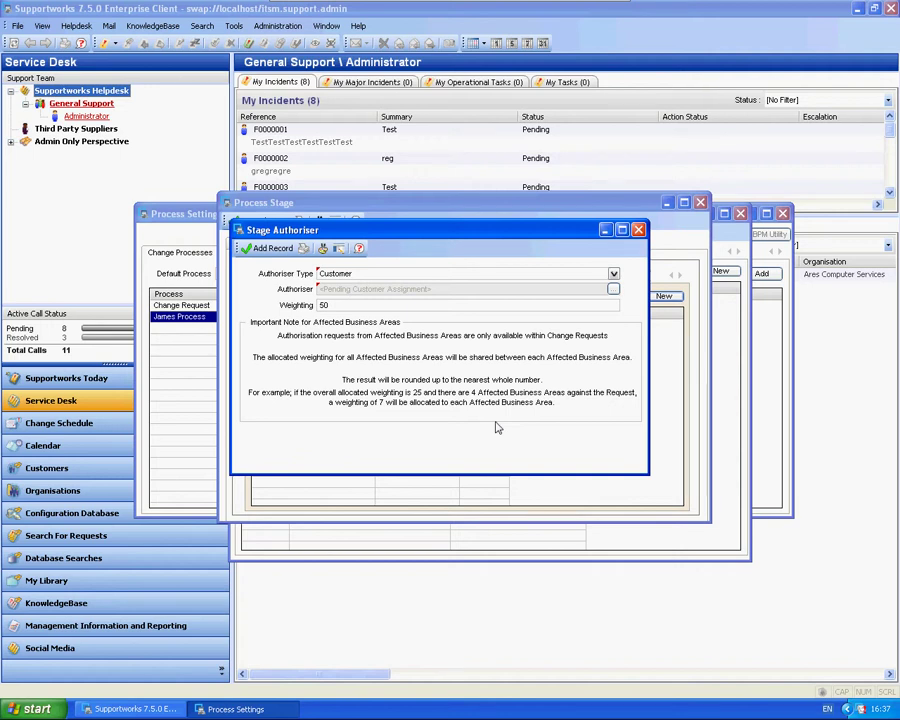
pyautogui.click(262, 248)
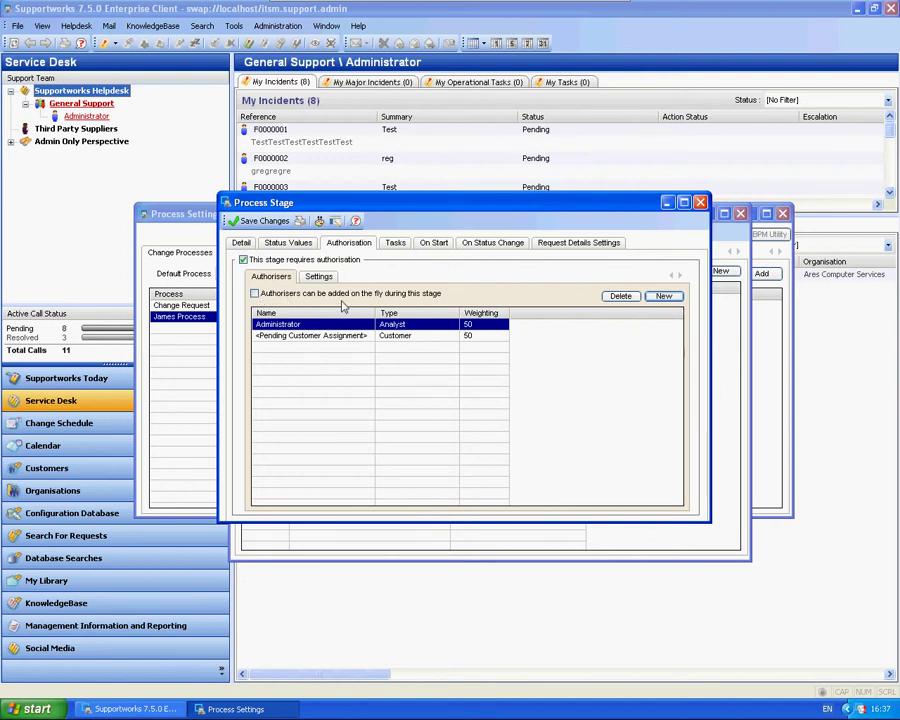
# Enable 'Customer authorisations can be submitted via email' in the stage's authorisation settings
pyautogui.click(324, 278)
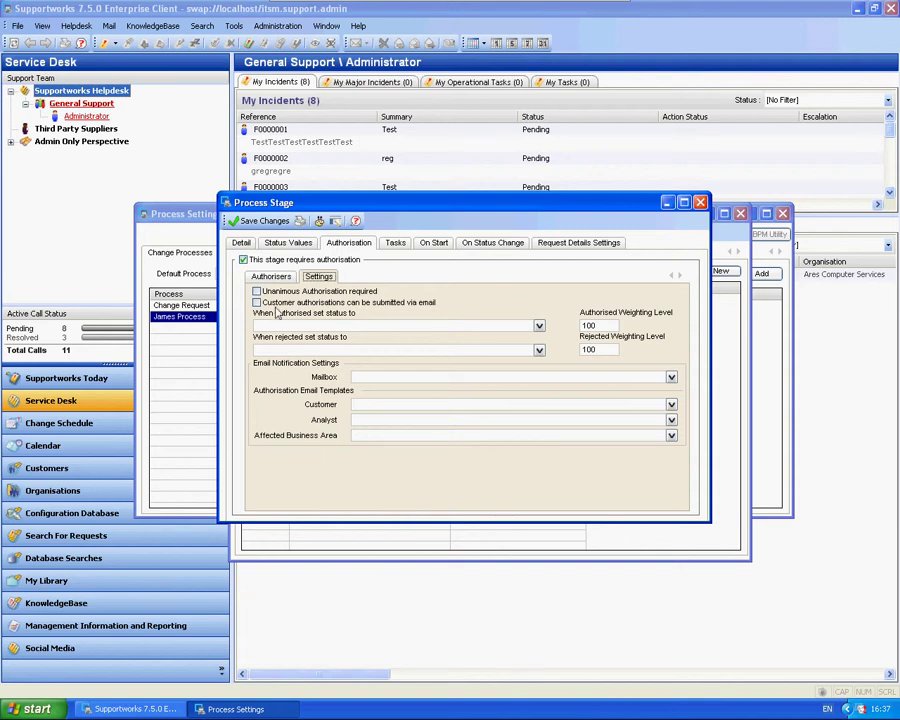
pyautogui.click(256, 302)
pyautogui.click(539, 327)
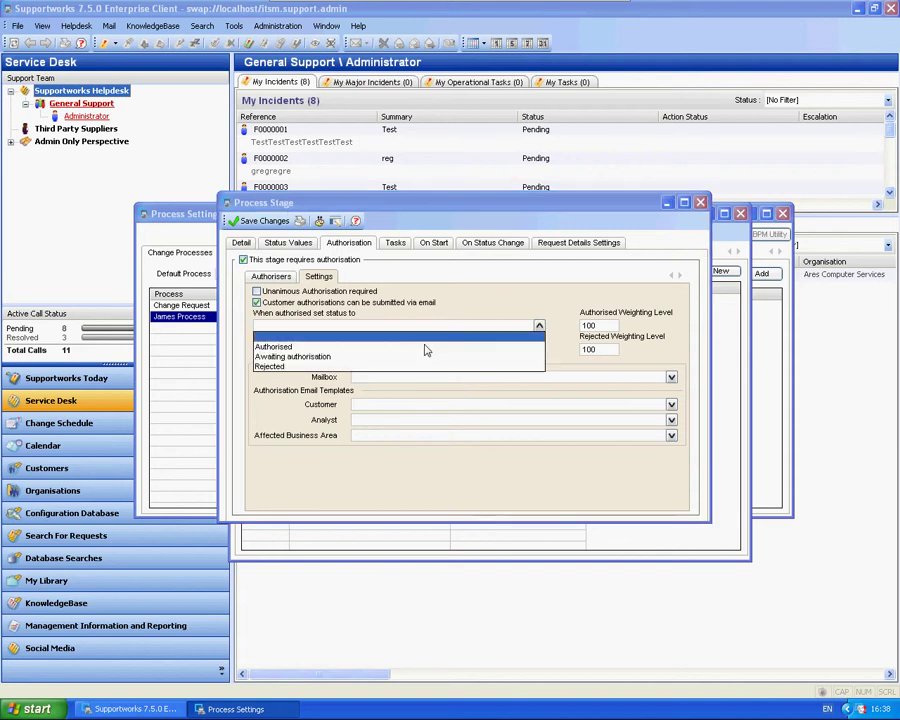
# Choose Authorised as the status when authorised and Rejected as the status when rejected
pyautogui.click(279, 347)
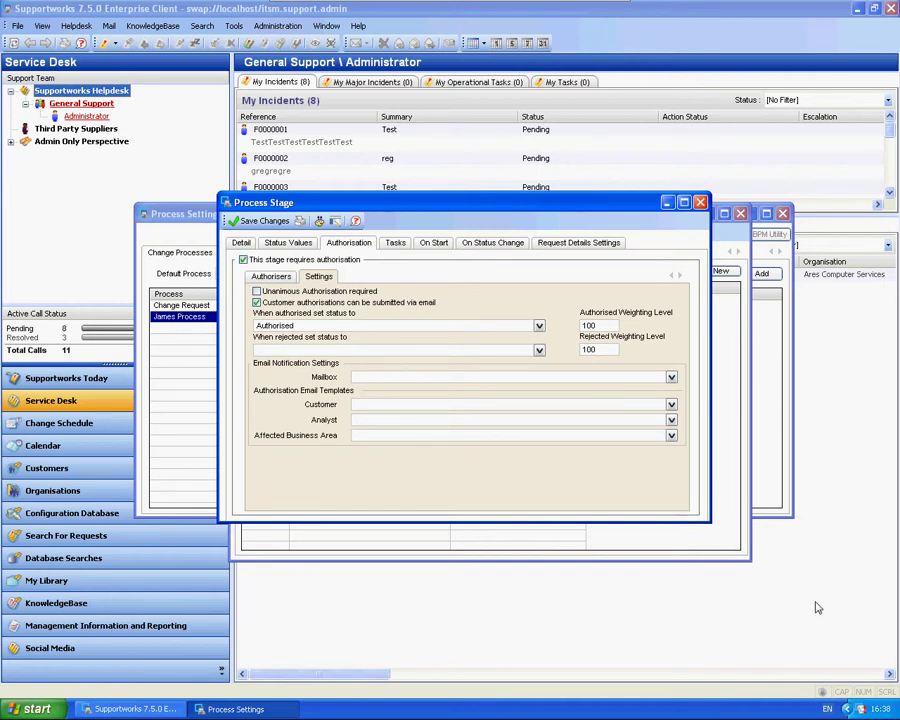
pyautogui.click(538, 352)
pyautogui.click(285, 387)
# Use the _helpdesk mailbox with the BPM Customer and BPM Analyst authorisation templates, then save
pyautogui.click(611, 377)
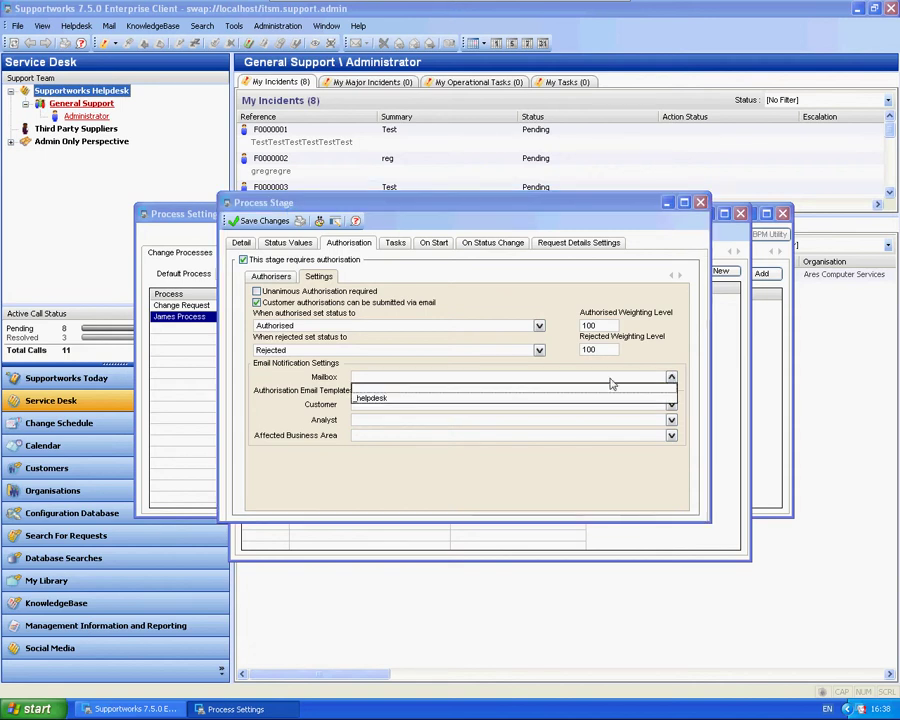
pyautogui.click(377, 401)
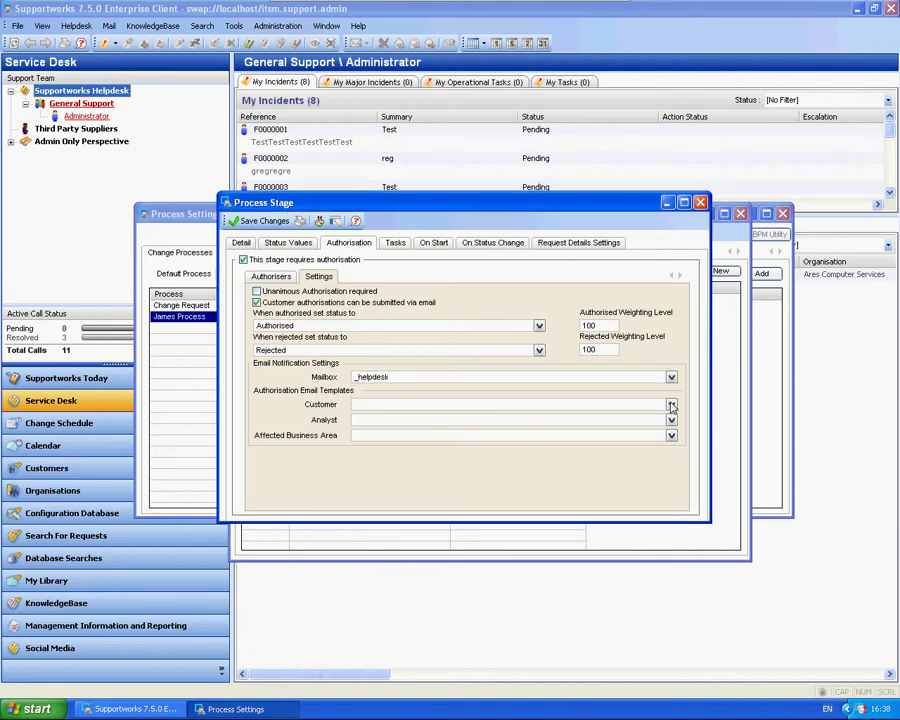
pyautogui.click(672, 405)
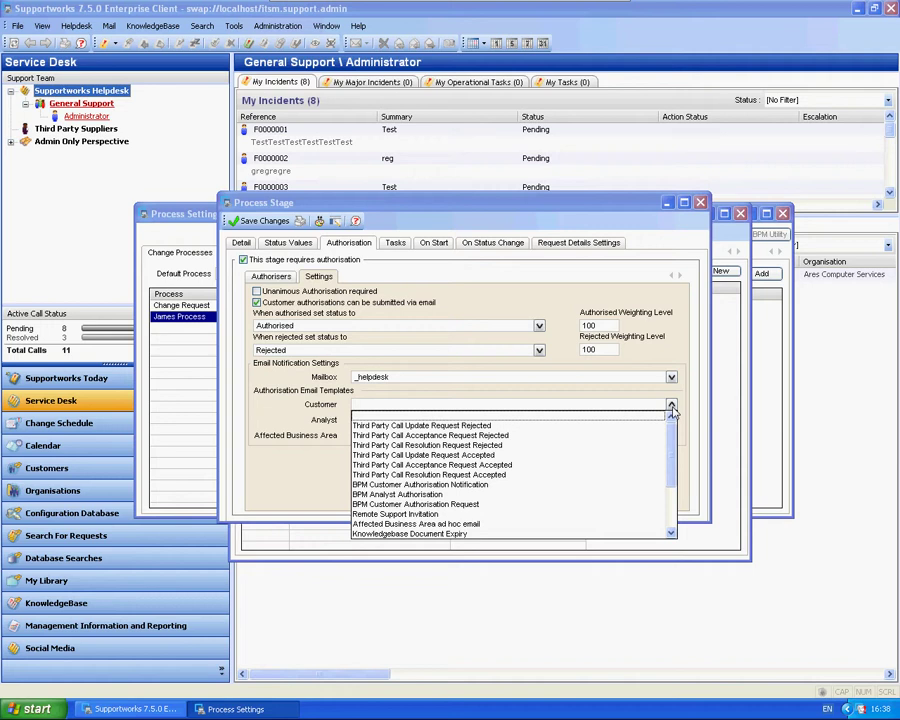
pyautogui.click(408, 484)
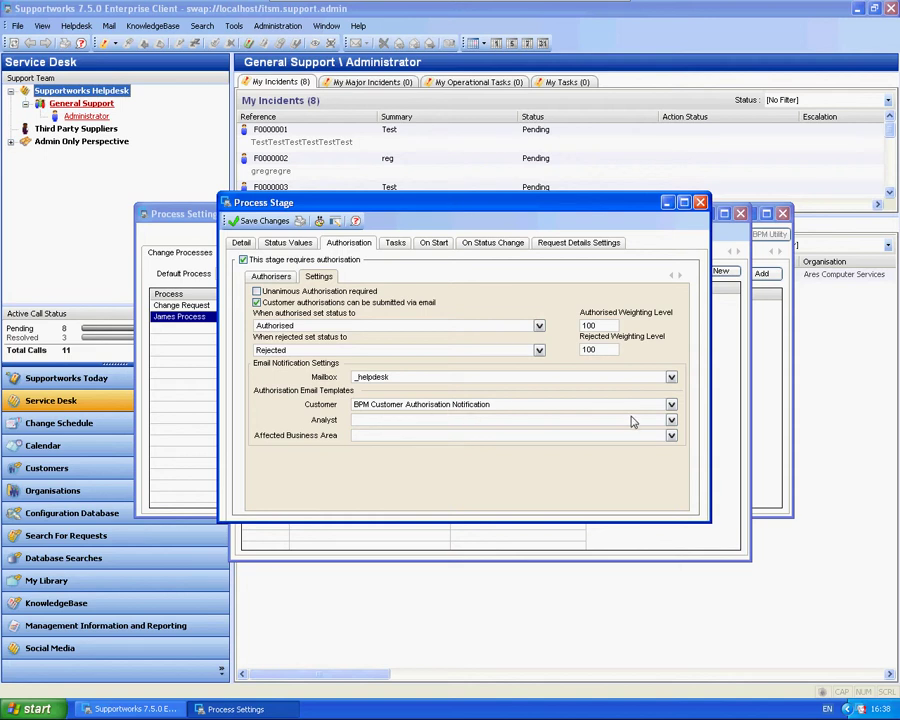
pyautogui.click(672, 421)
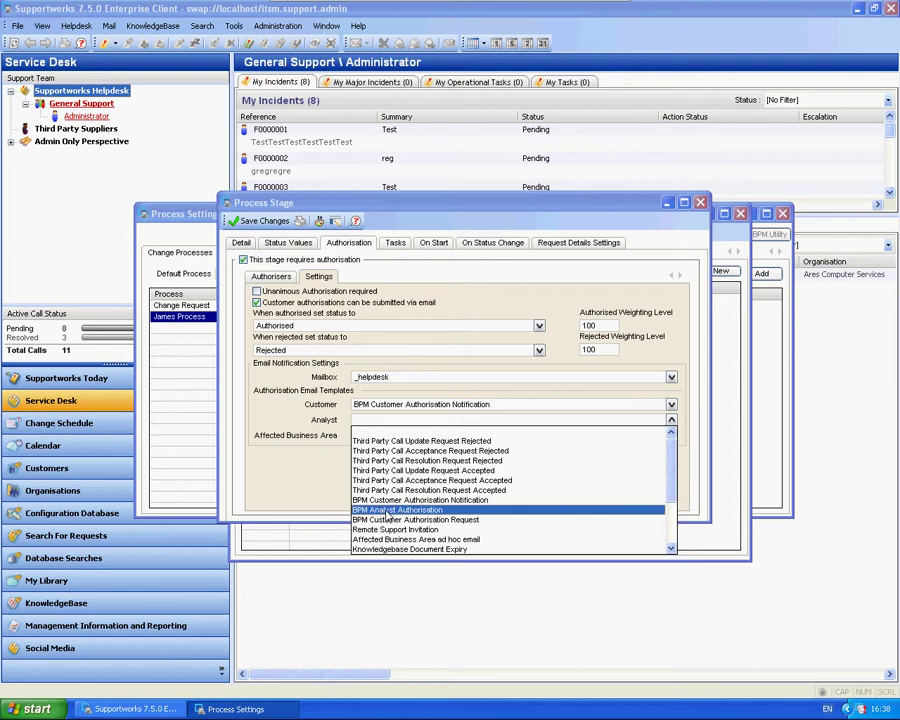
pyautogui.click(470, 510)
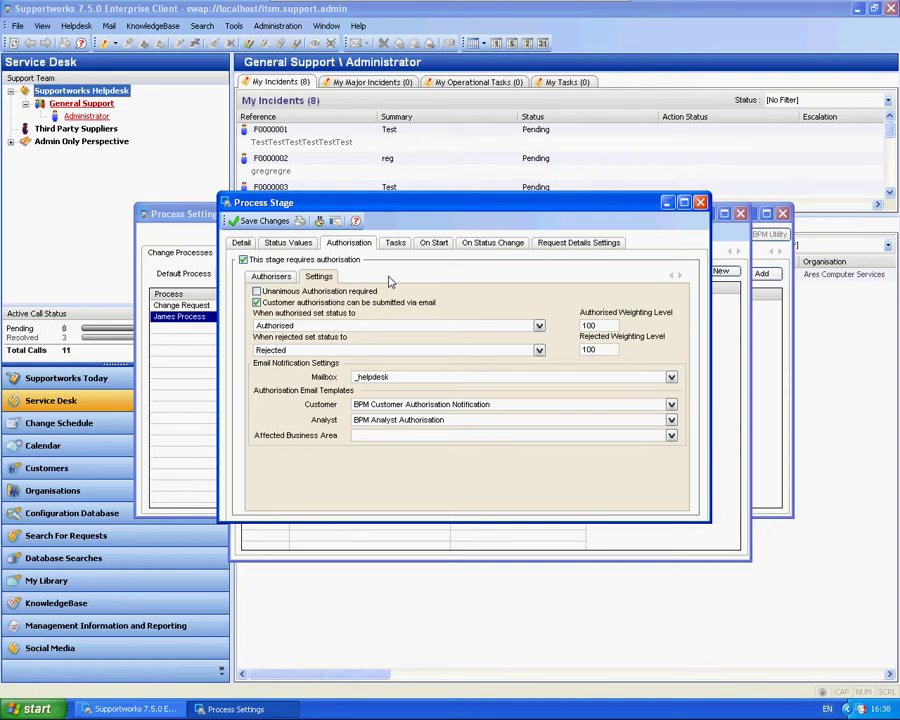
pyautogui.click(259, 220)
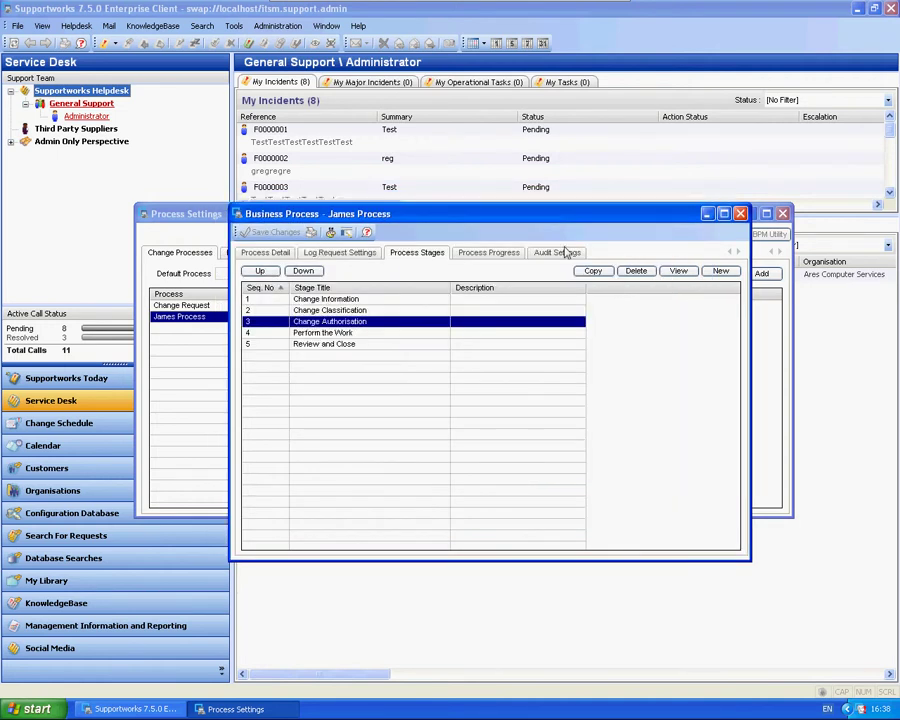
# Close the James Process windows and open the Administrator analyst's properties
pyautogui.click(741, 214)
pyautogui.click(782, 213)
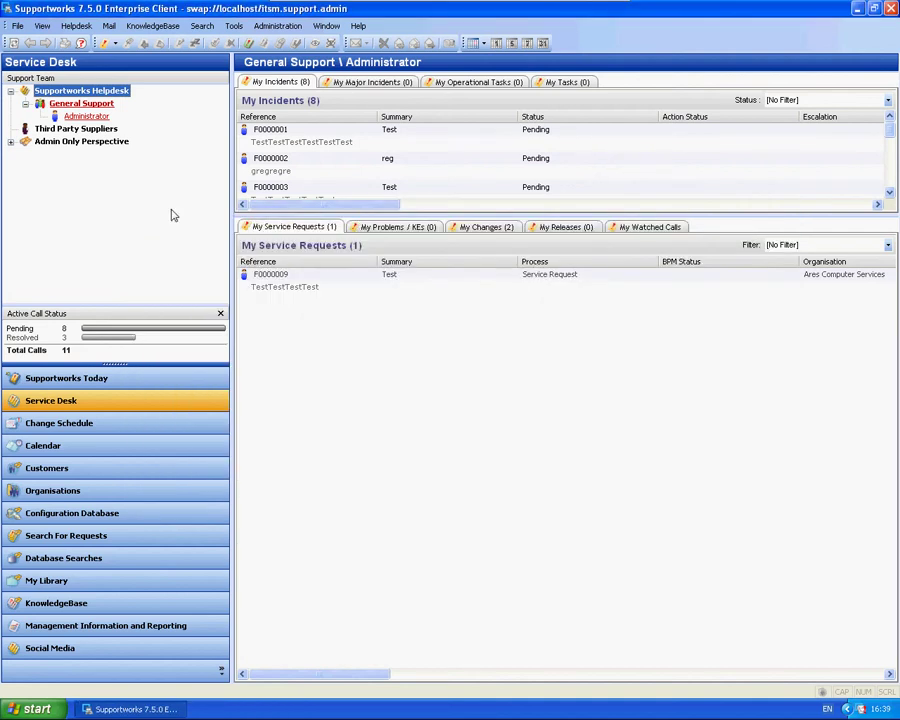
pyautogui.rightClick(86, 117)
pyautogui.click(124, 125)
# Enter an e-mail address for Administrator and apply the profile changes to the current session
pyautogui.click(408, 328)
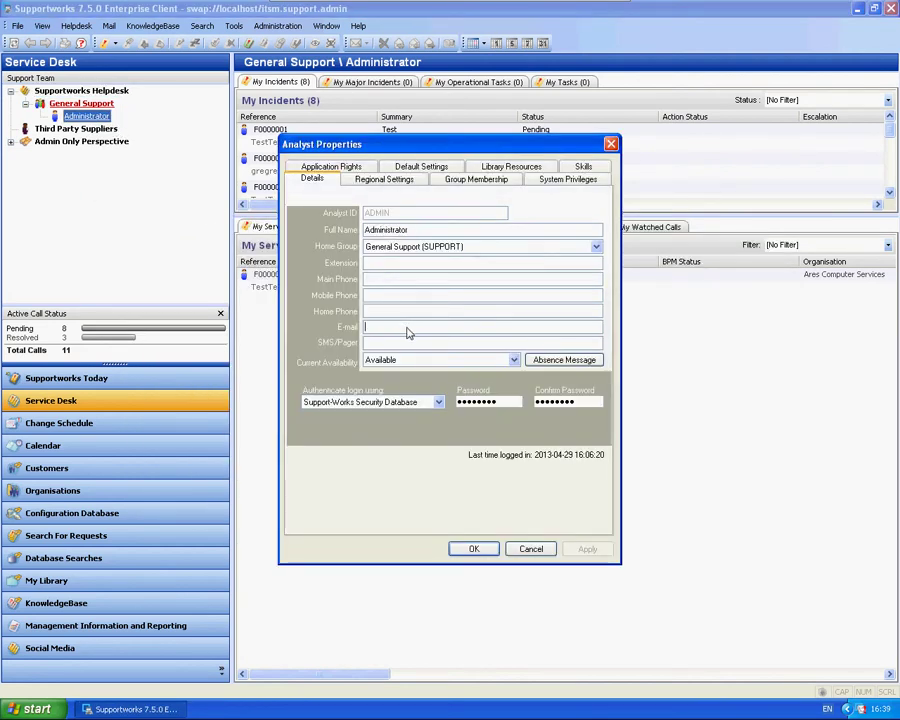
pyautogui.write('test@test.com')
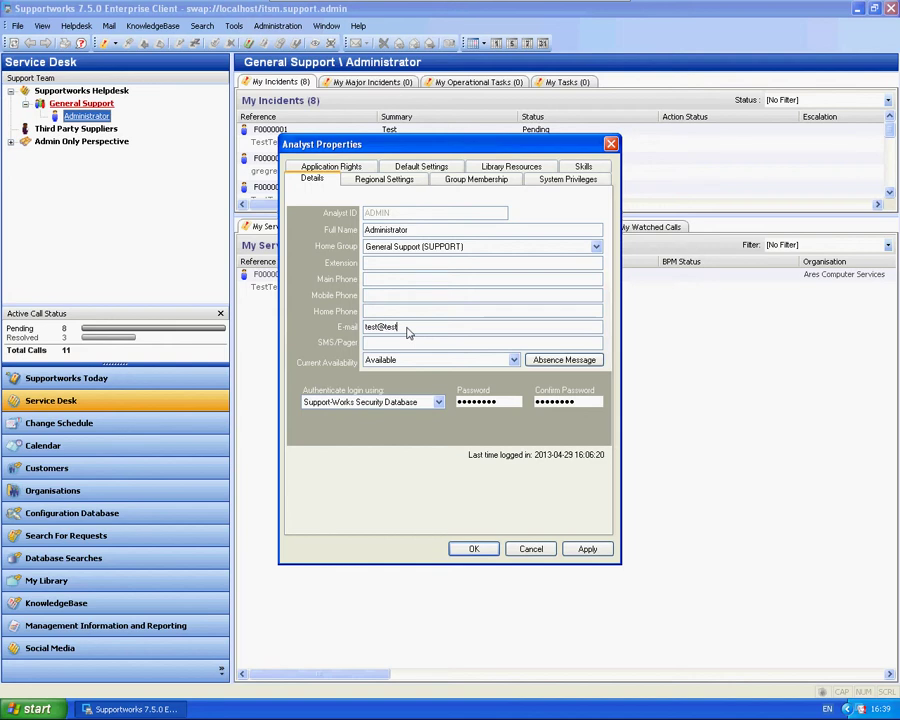
pyautogui.click(596, 550)
pyautogui.click(474, 549)
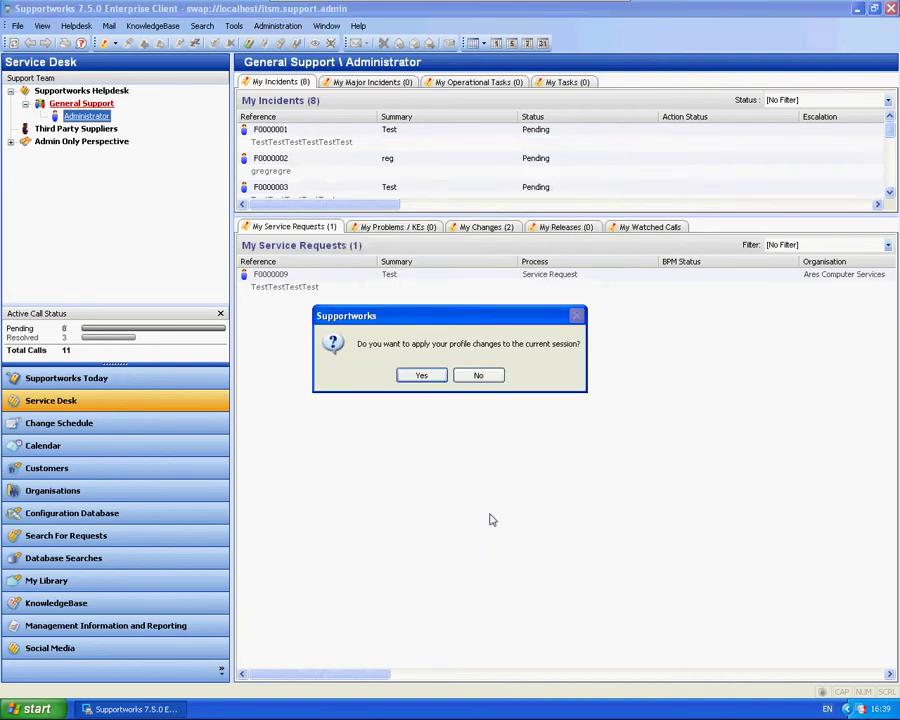
pyautogui.click(421, 376)
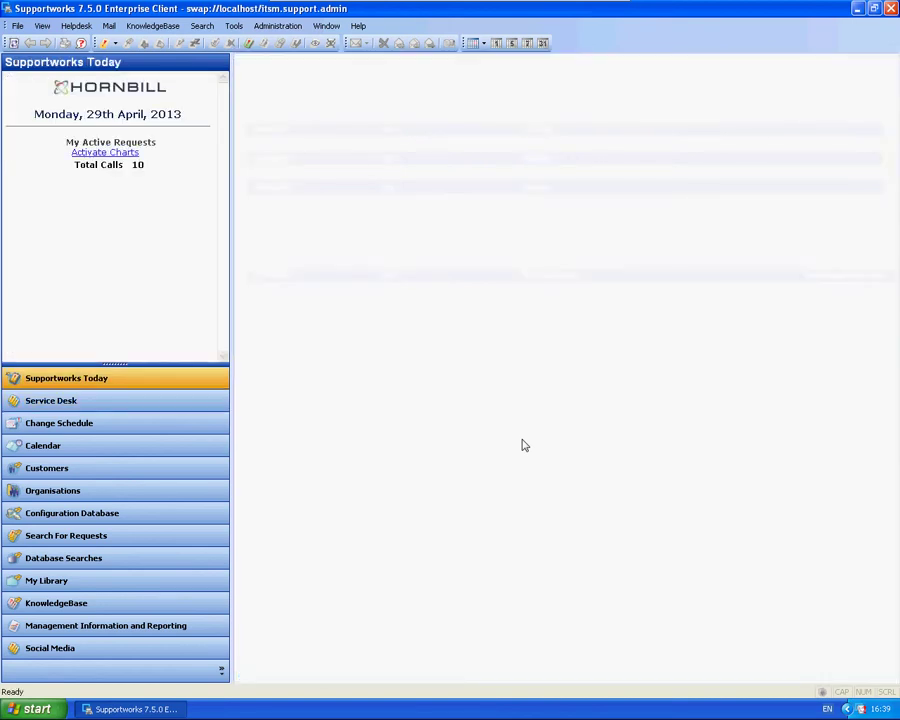
# Start a new change request and look up the requesting customer by name
pyautogui.click(104, 406)
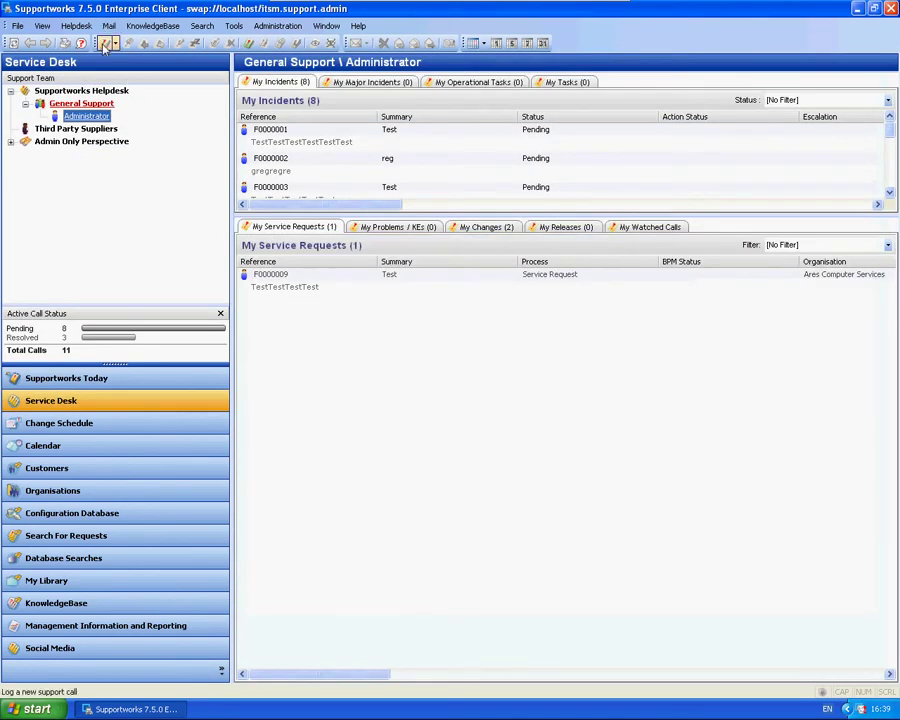
pyautogui.click(106, 43)
pyautogui.click(146, 89)
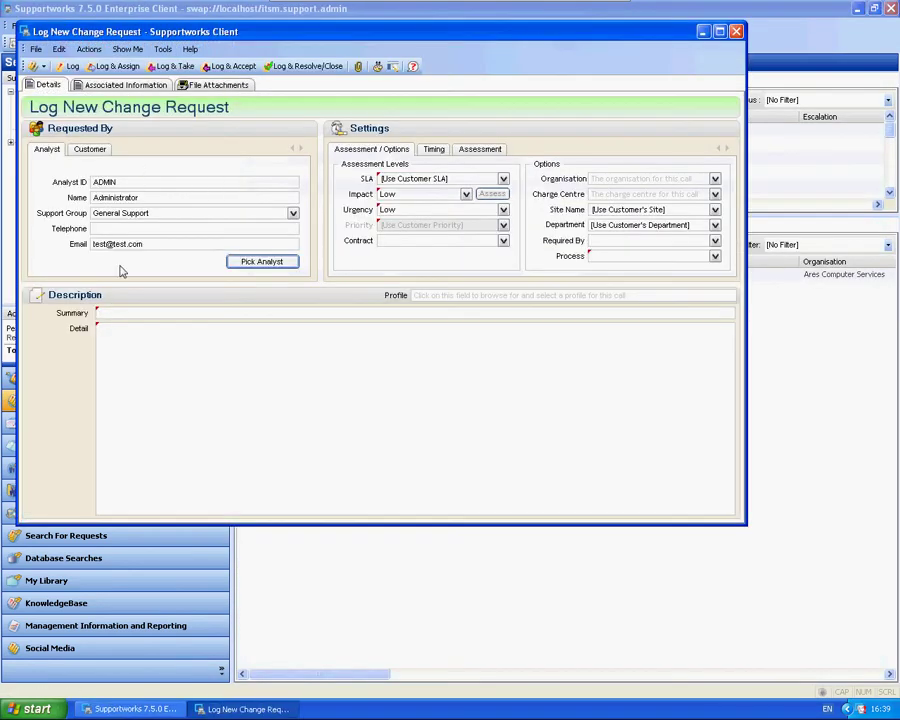
pyautogui.click(88, 150)
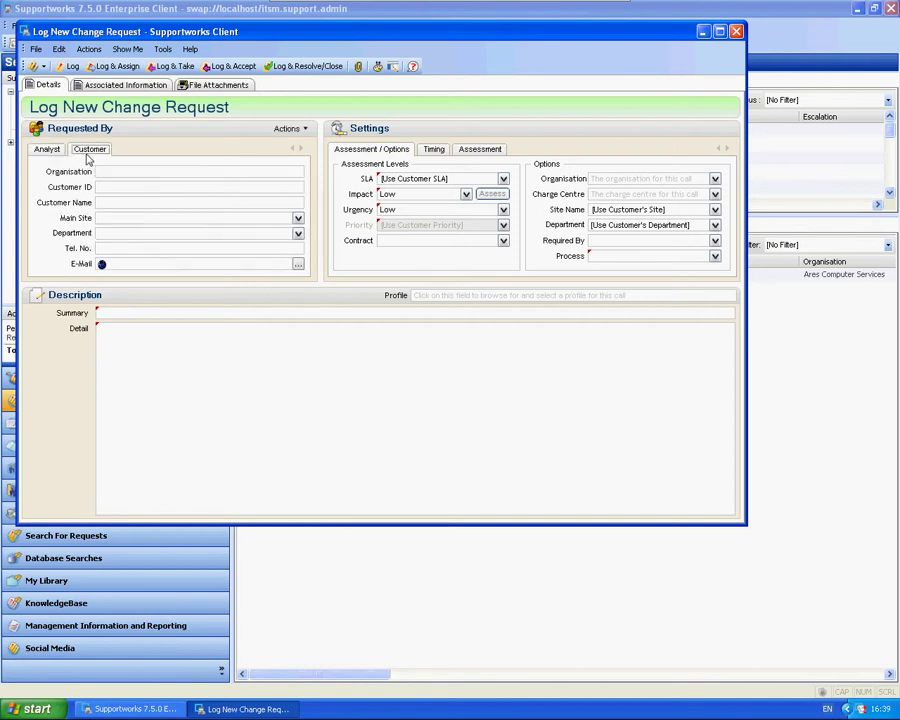
pyautogui.click(121, 202)
pyautogui.press('Return')
pyautogui.click(368, 297)
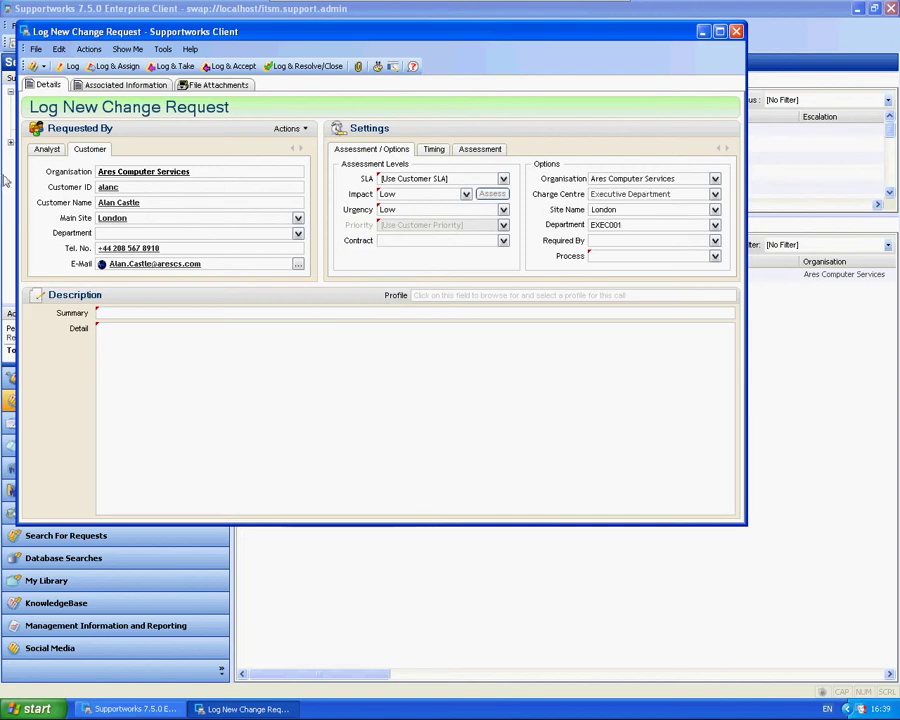
# Copy the 'test call' summary into the Detail field
pyautogui.click(46, 149)
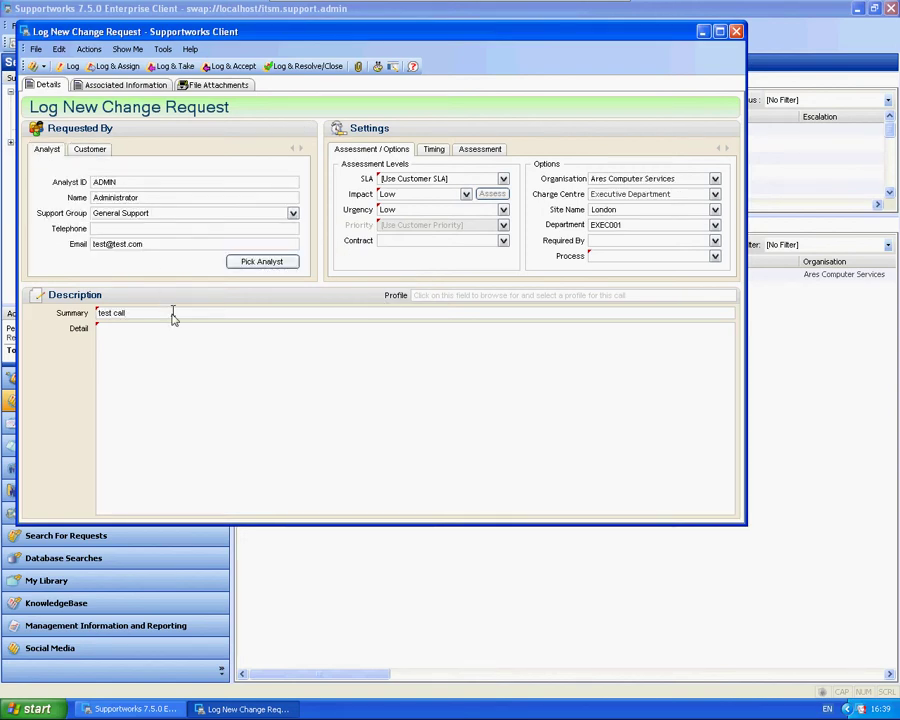
pyautogui.moveTo(174, 314); pyautogui.dragTo(76, 333)
pyautogui.hotkey('ctrl', 'c')
pyautogui.click(158, 342)
pyautogui.hotkey('ctrl', 'v')
# Set James Process, TestSLA and Low priority, then log and accept the call
pyautogui.click(715, 256)
pyautogui.click(651, 277)
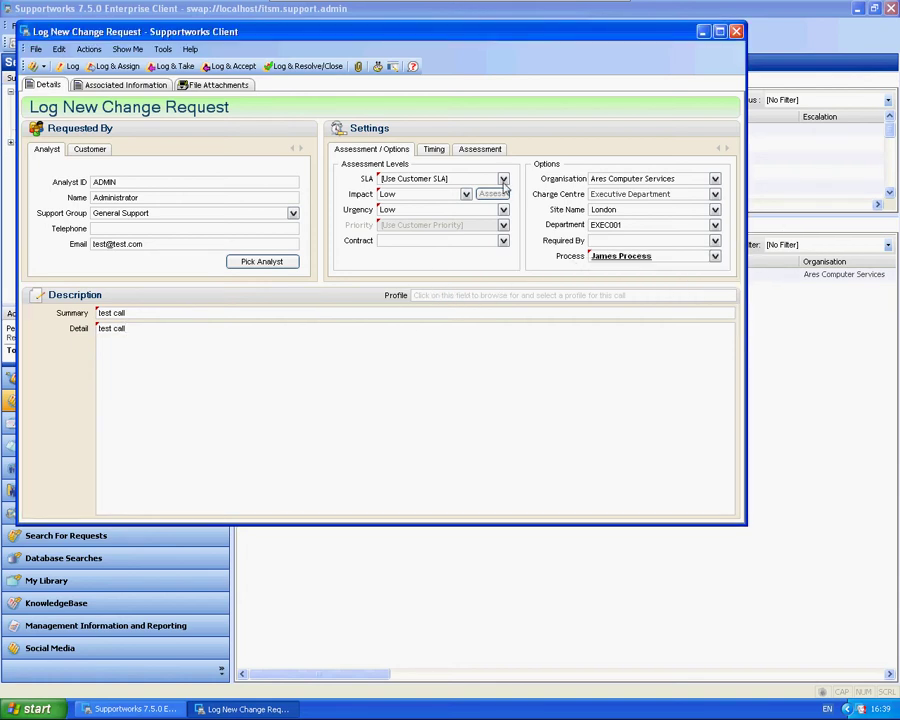
pyautogui.click(503, 178)
pyautogui.click(460, 188)
pyautogui.click(408, 227)
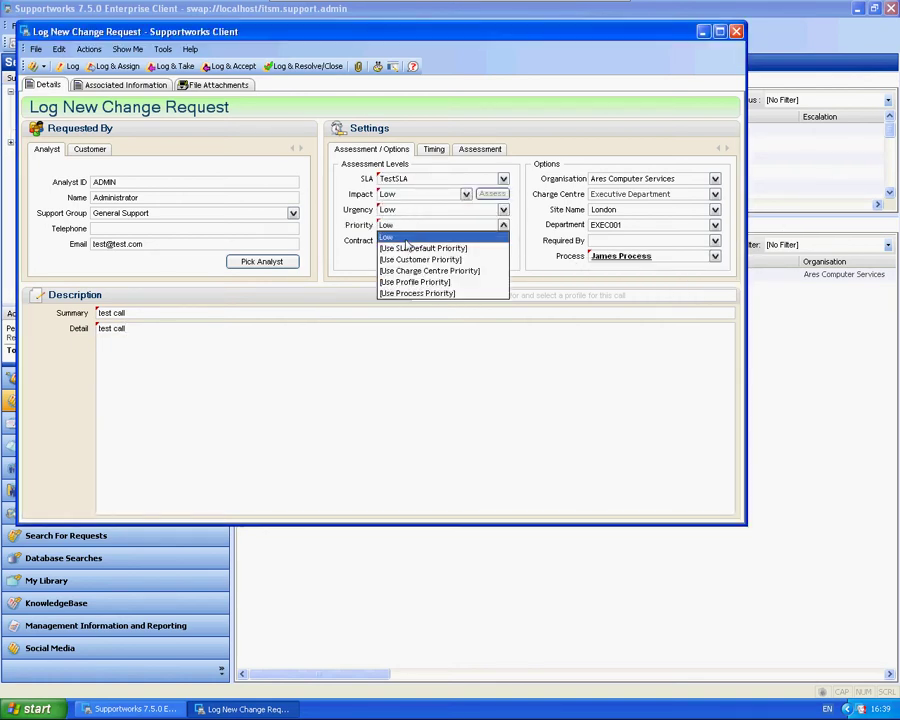
pyautogui.click(392, 237)
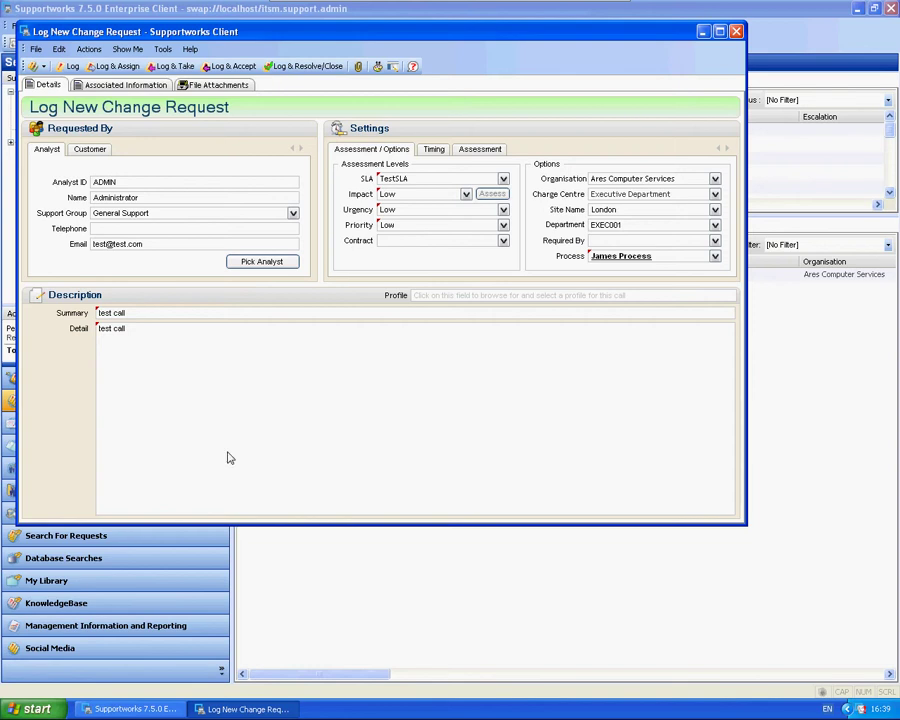
pyautogui.click(232, 66)
pyautogui.click(311, 337)
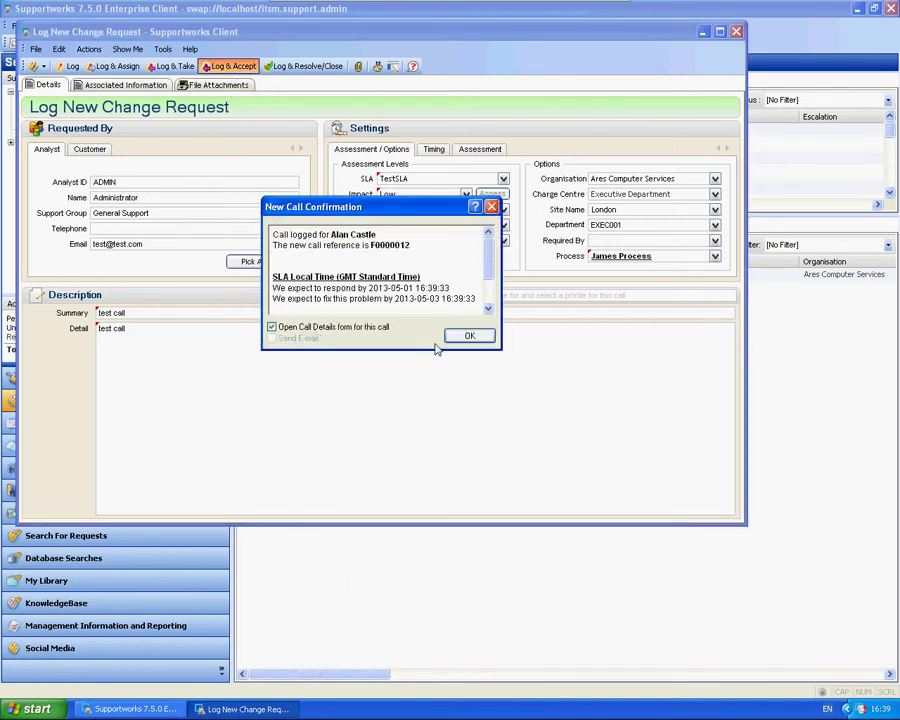
# Open F0000012's details, set status to Got Information, then classify it as Emergency
pyautogui.click(472, 336)
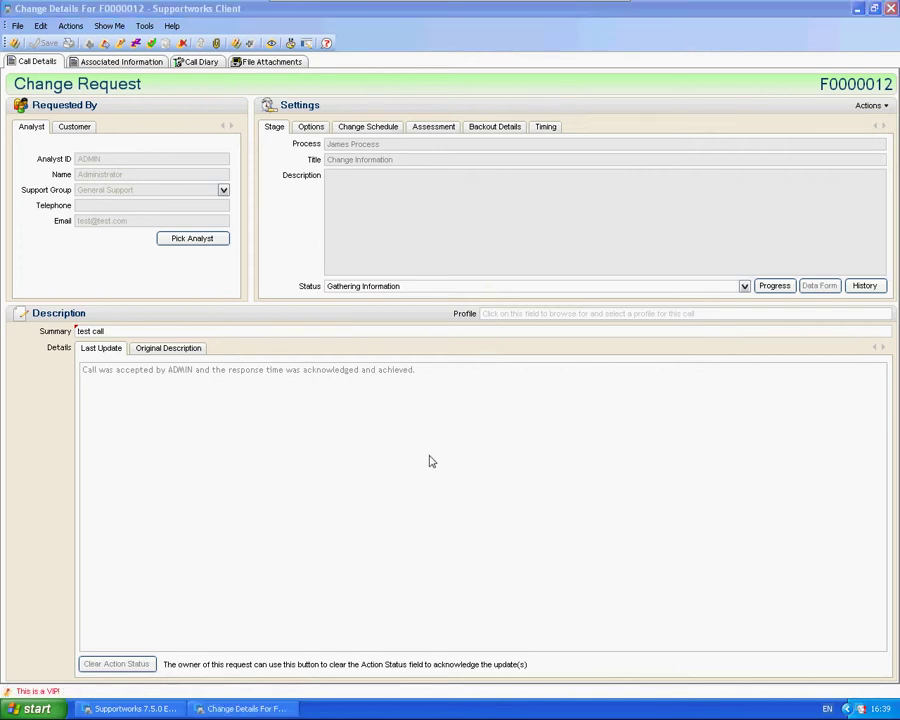
pyautogui.click(743, 286)
pyautogui.click(353, 307)
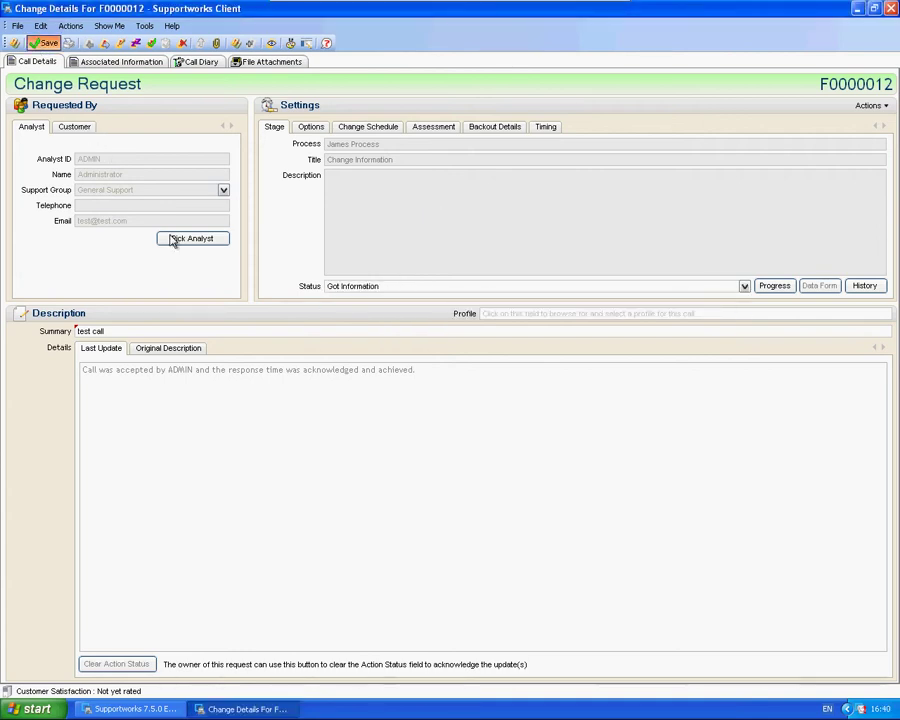
pyautogui.click(742, 286)
pyautogui.click(345, 307)
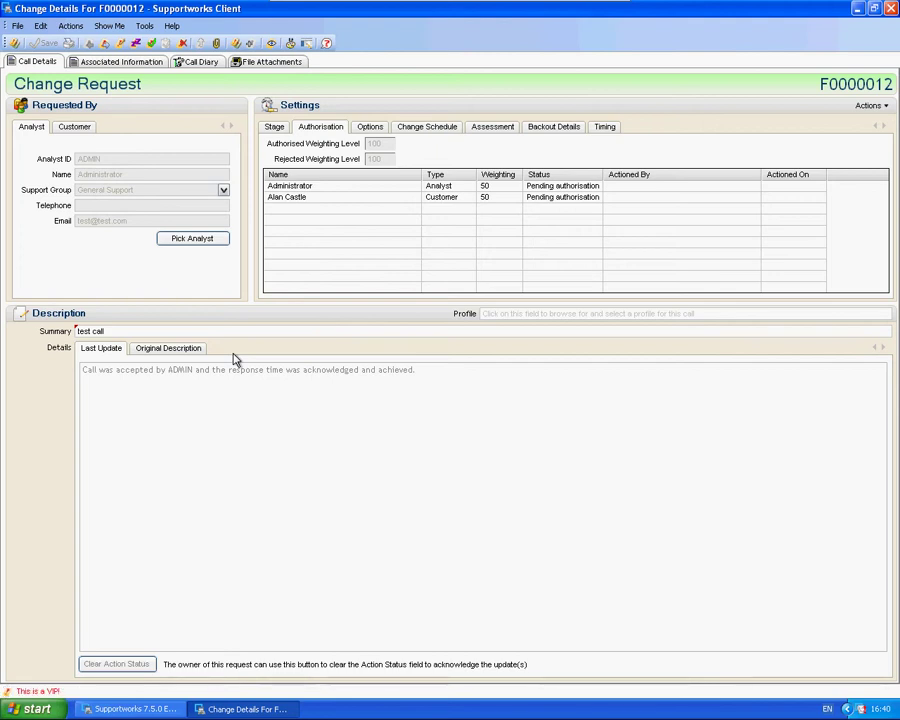
pyautogui.click(276, 128)
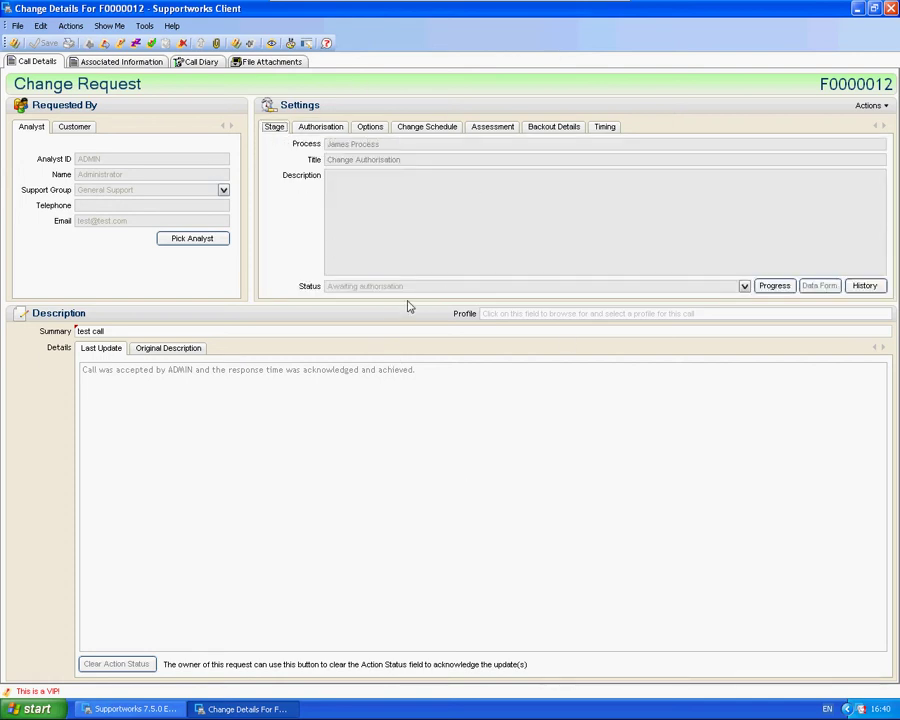
pyautogui.click(320, 127)
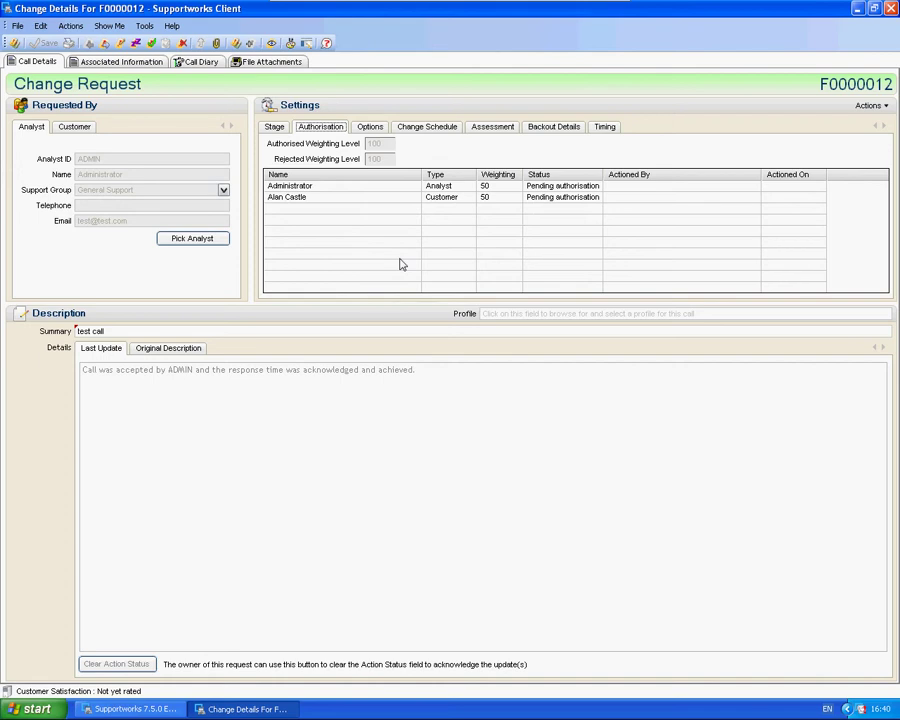
pyautogui.click(335, 186)
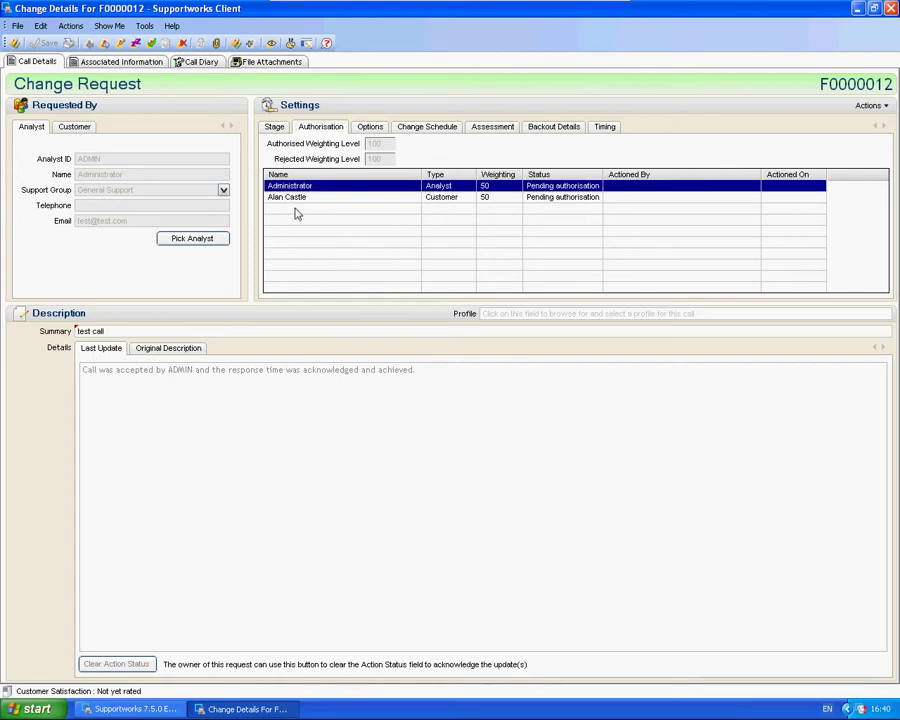
pyautogui.click(300, 200)
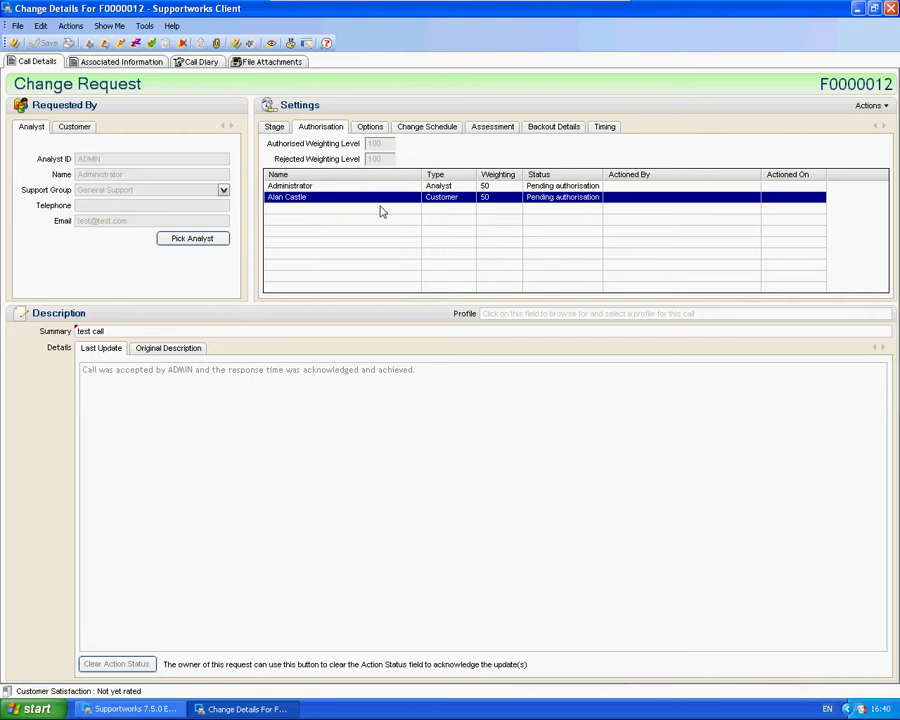
# Set the customer's authorisation on F0000012 to Authorised with comment 'TEst' and save it
pyautogui.doubleClick(347, 201)
pyautogui.moveTo(341, 195); pyautogui.dragTo(649, 501)
pyautogui.moveTo(476, 233); pyautogui.dragTo(484, 240)
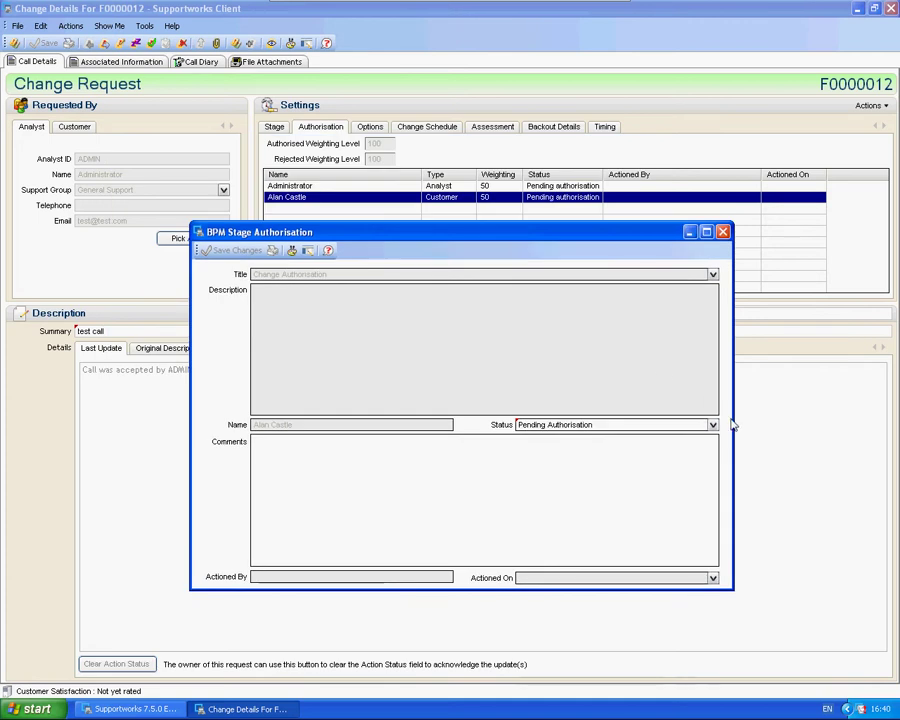
pyautogui.click(712, 424)
pyautogui.click(537, 442)
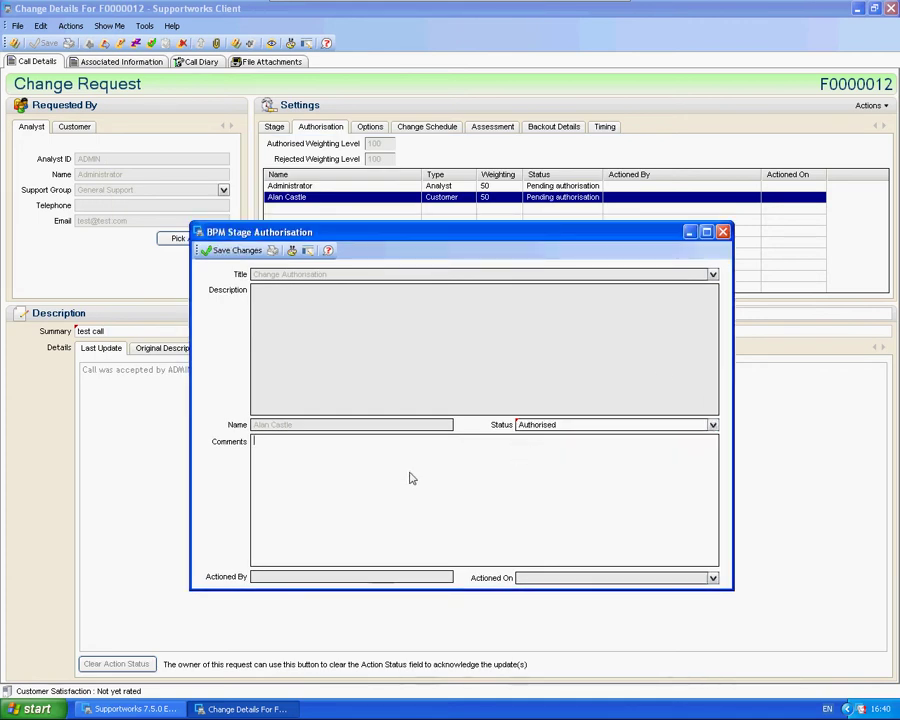
pyautogui.write('t')
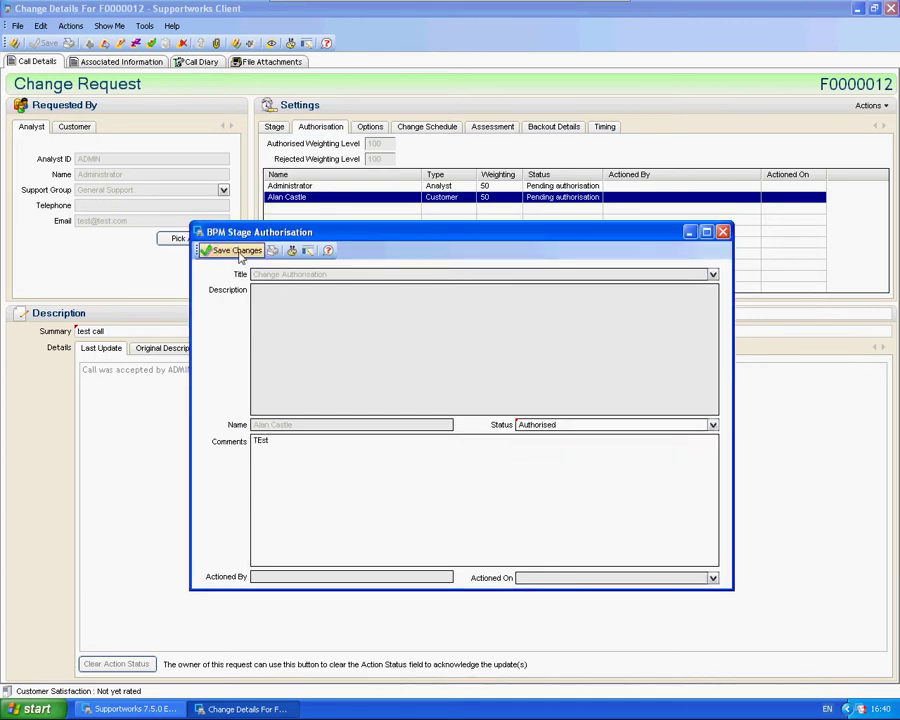
pyautogui.click(556, 198)
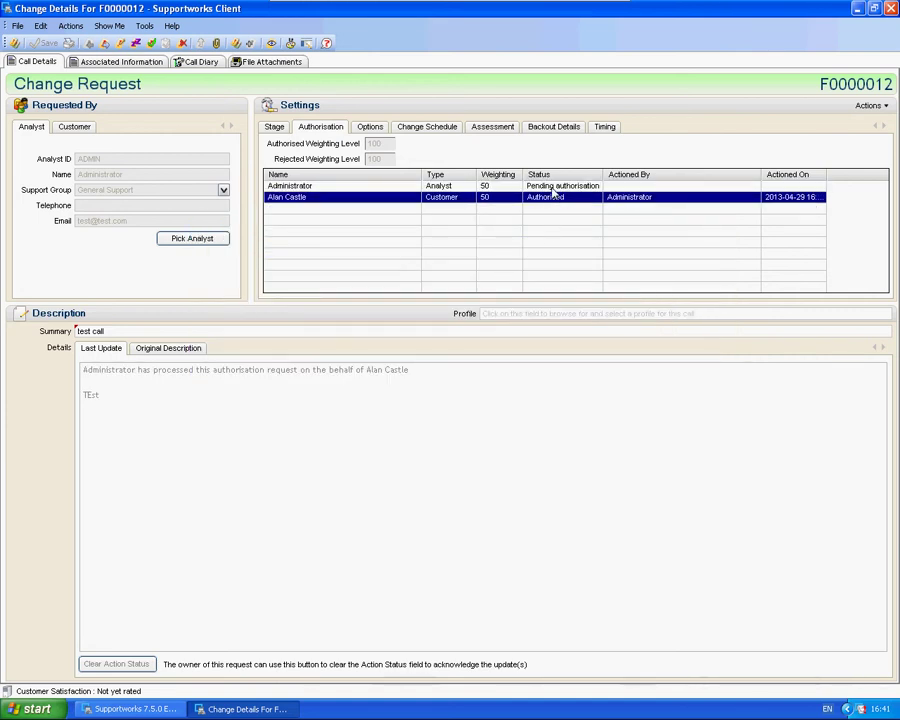
# Set the analyst's authorisation on F0000012 to Authorised and save it
pyautogui.click(552, 187)
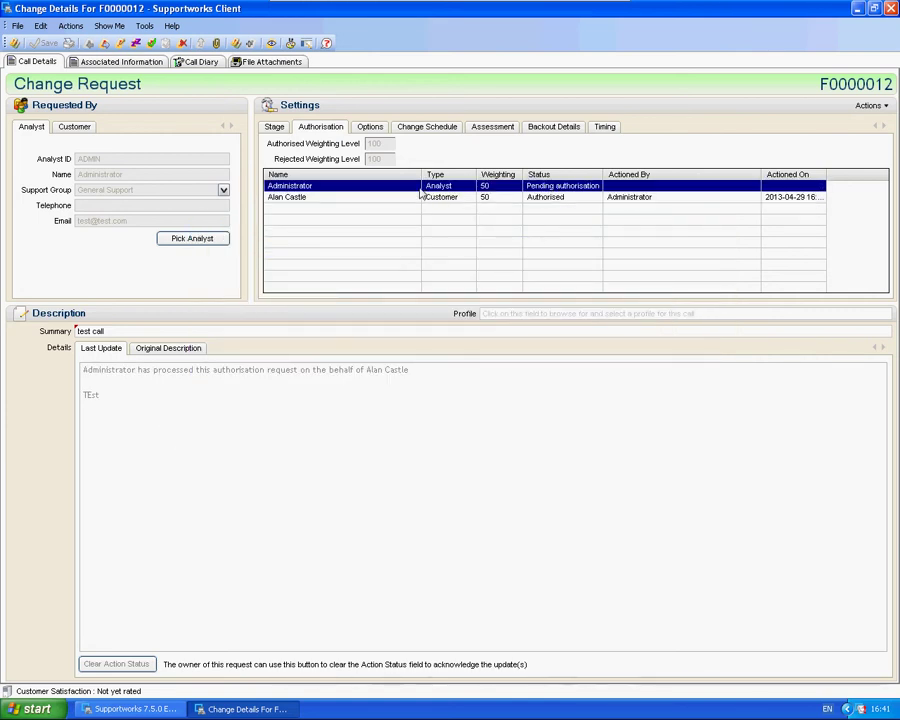
pyautogui.doubleClick(421, 190)
pyautogui.click(712, 425)
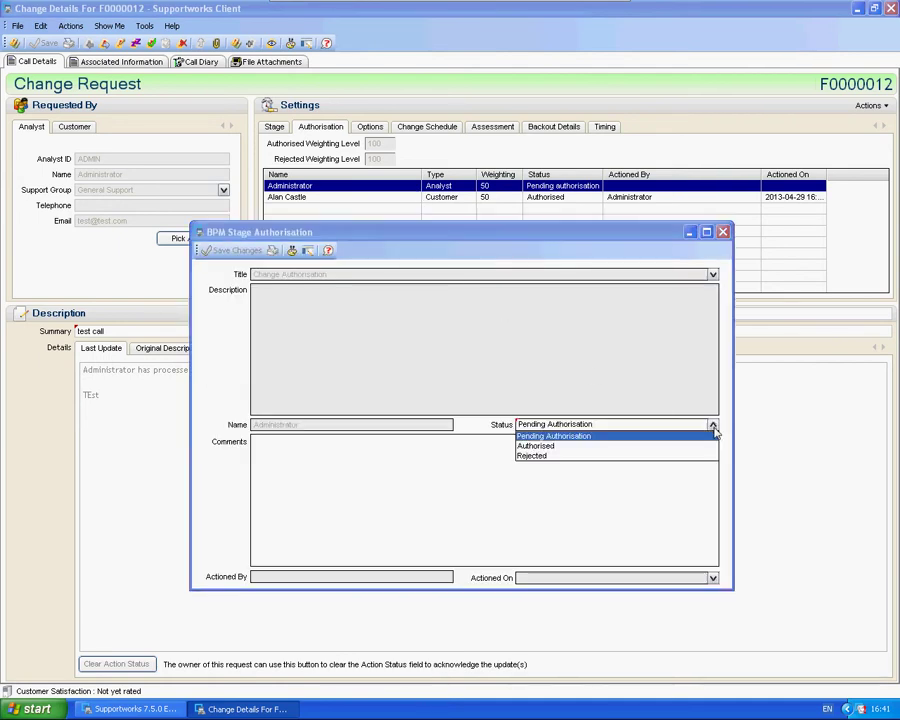
pyautogui.click(534, 446)
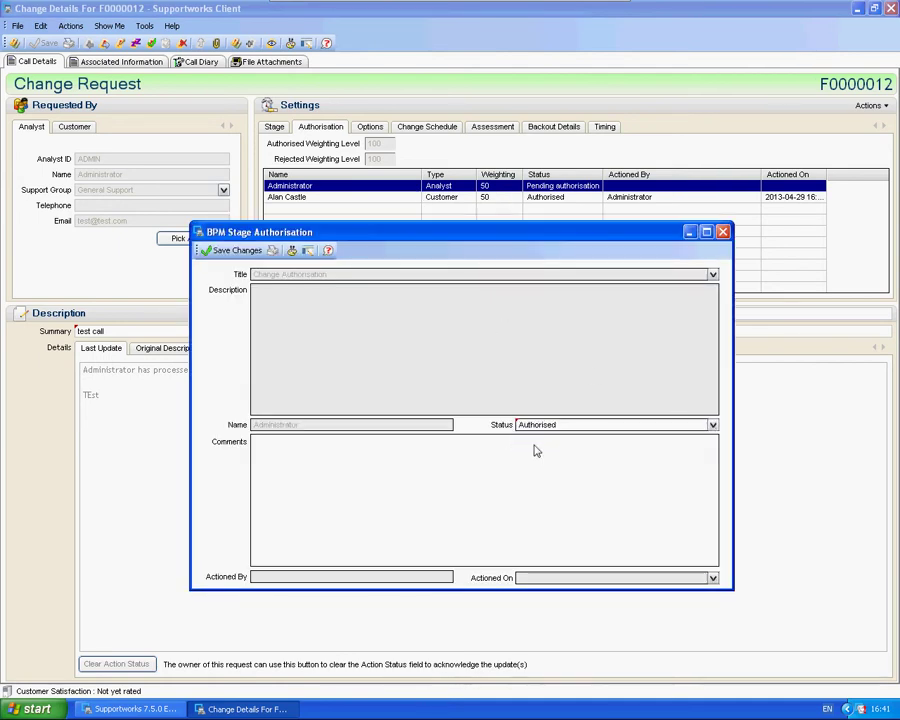
pyautogui.click(230, 250)
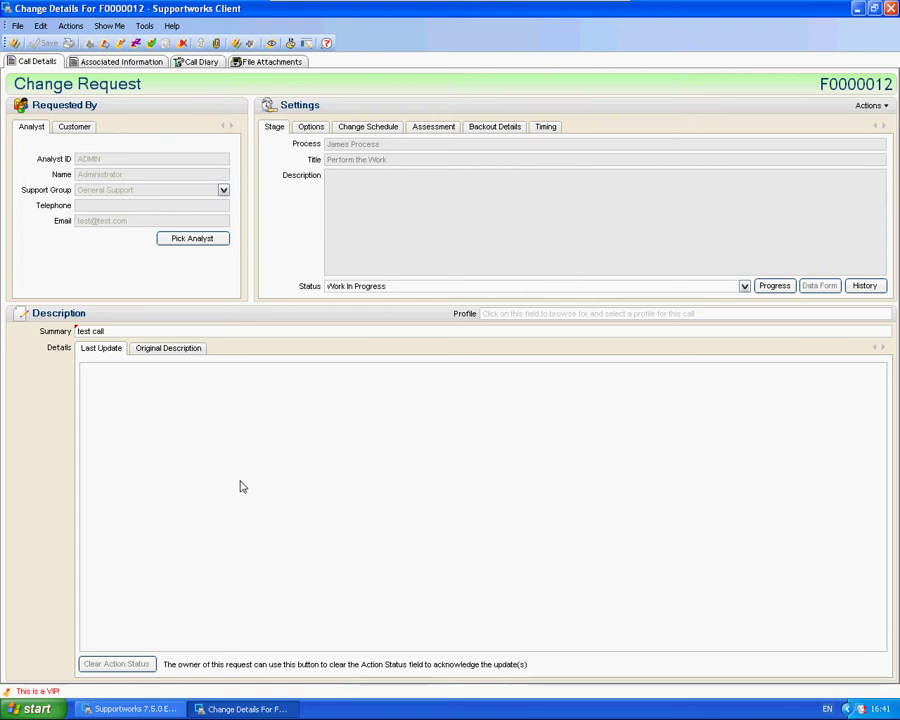
pyautogui.click(130, 709)
pyautogui.click(108, 25)
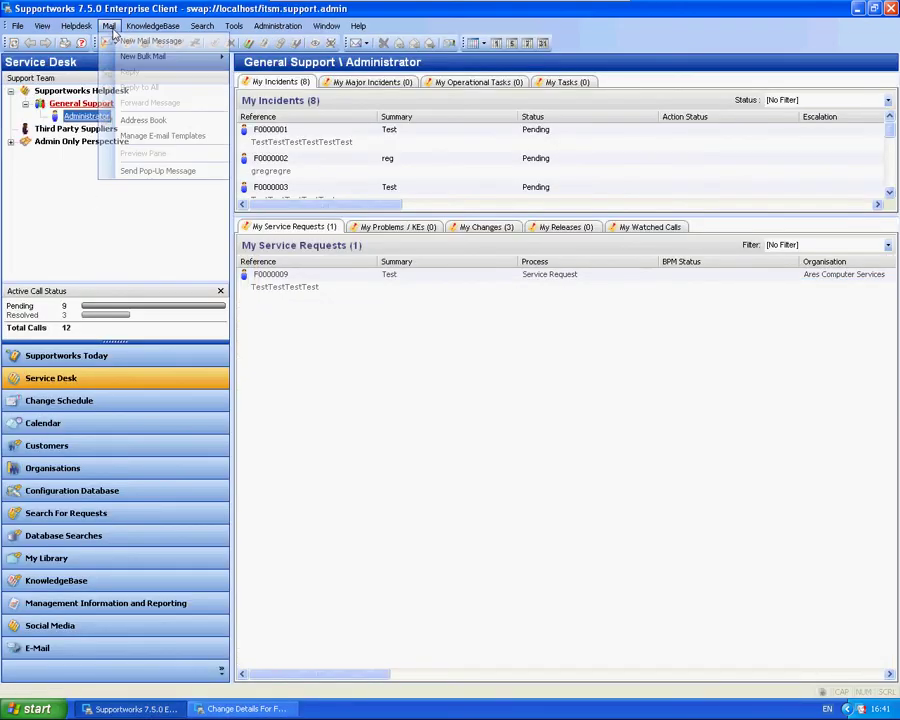
pyautogui.click(150, 135)
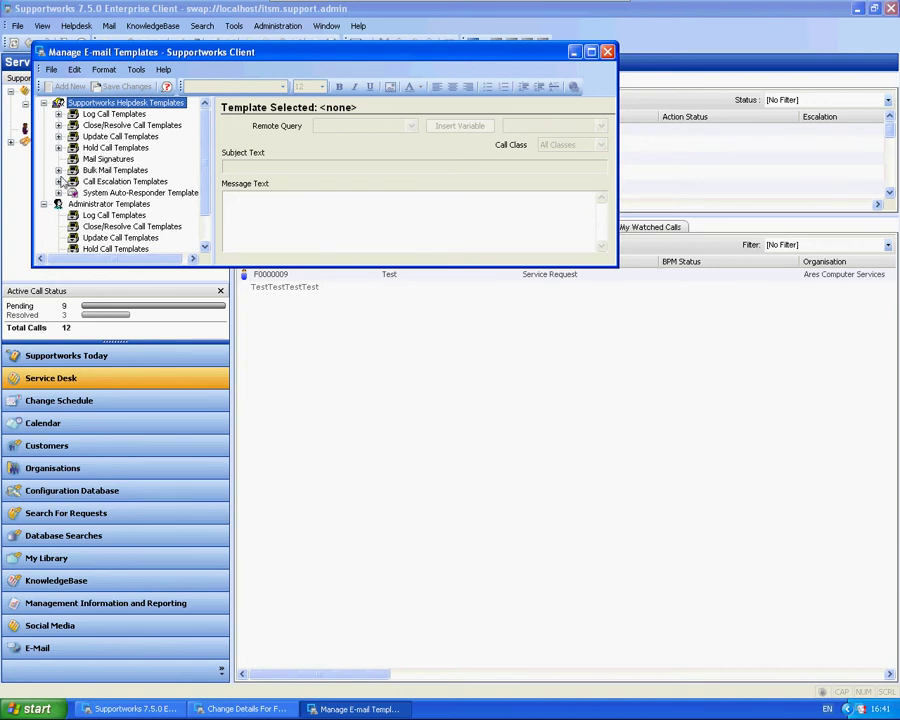
pyautogui.click(112, 170)
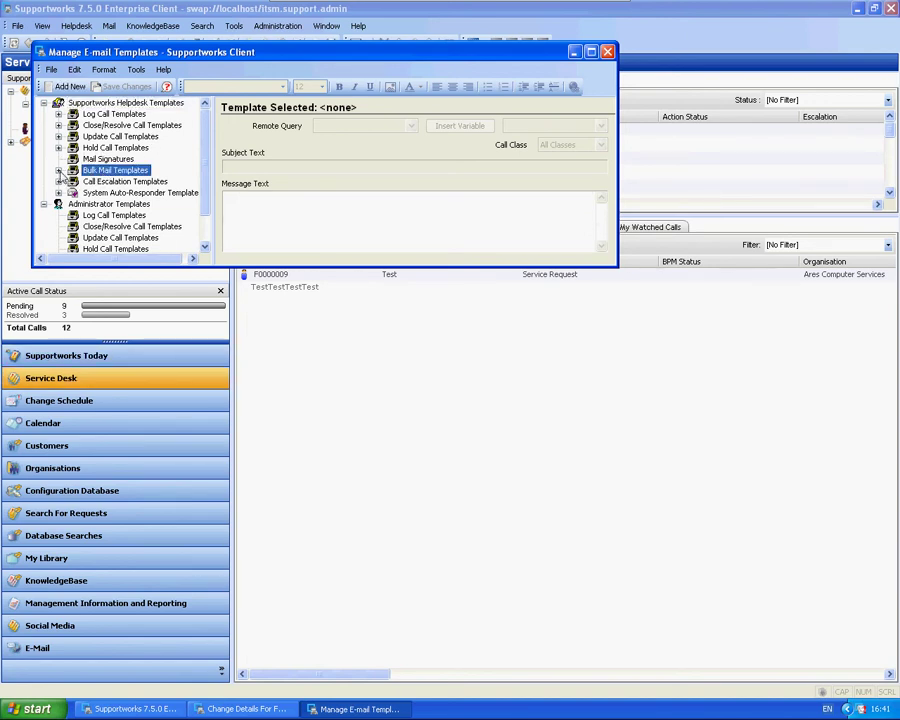
pyautogui.click(58, 170)
pyautogui.click(58, 104)
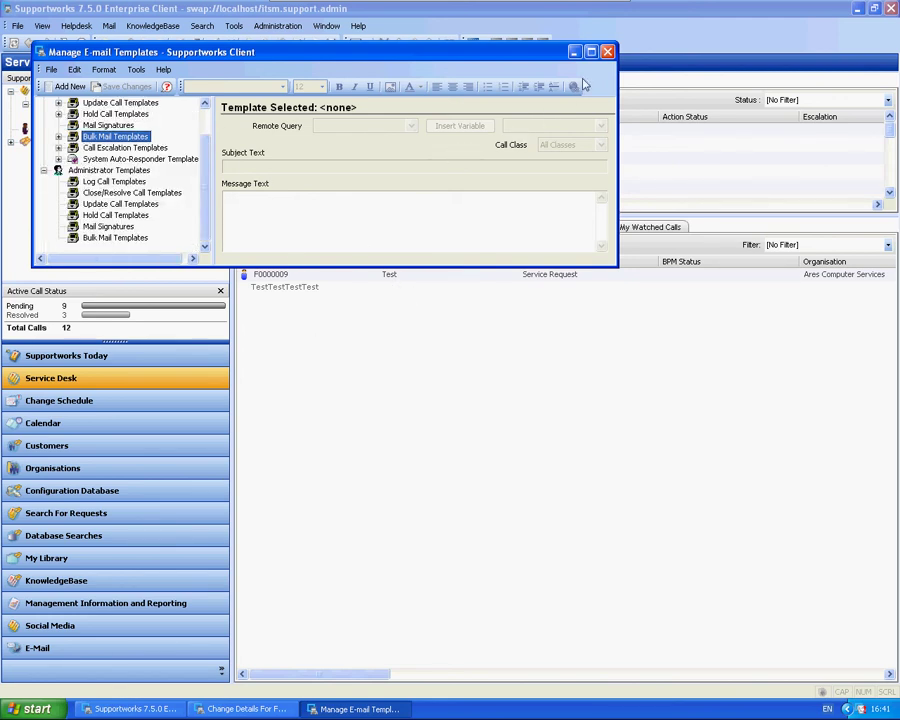
pyautogui.click(607, 51)
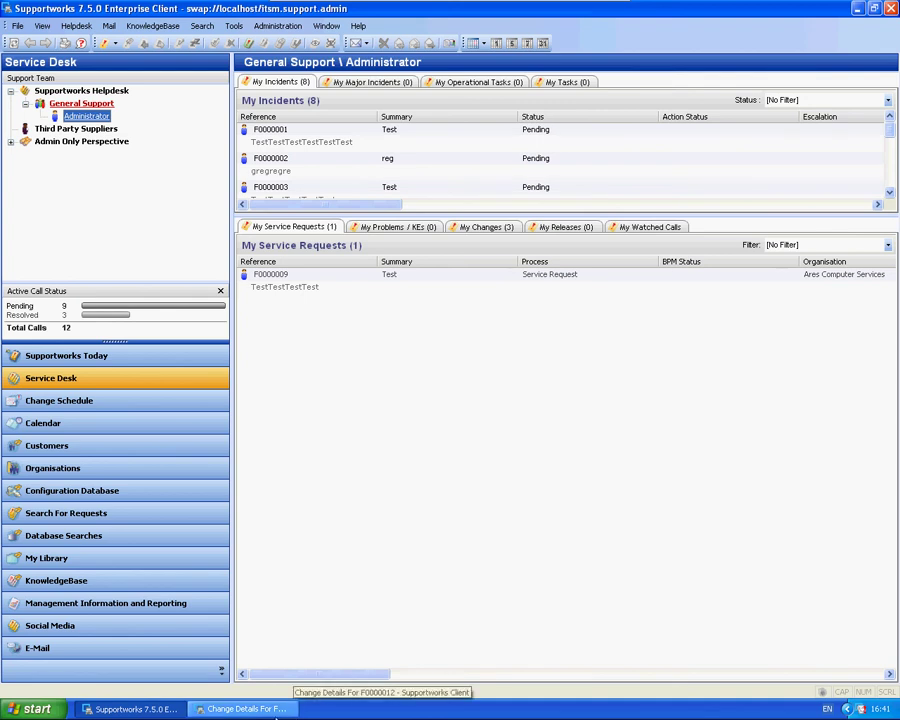
pyautogui.click(245, 709)
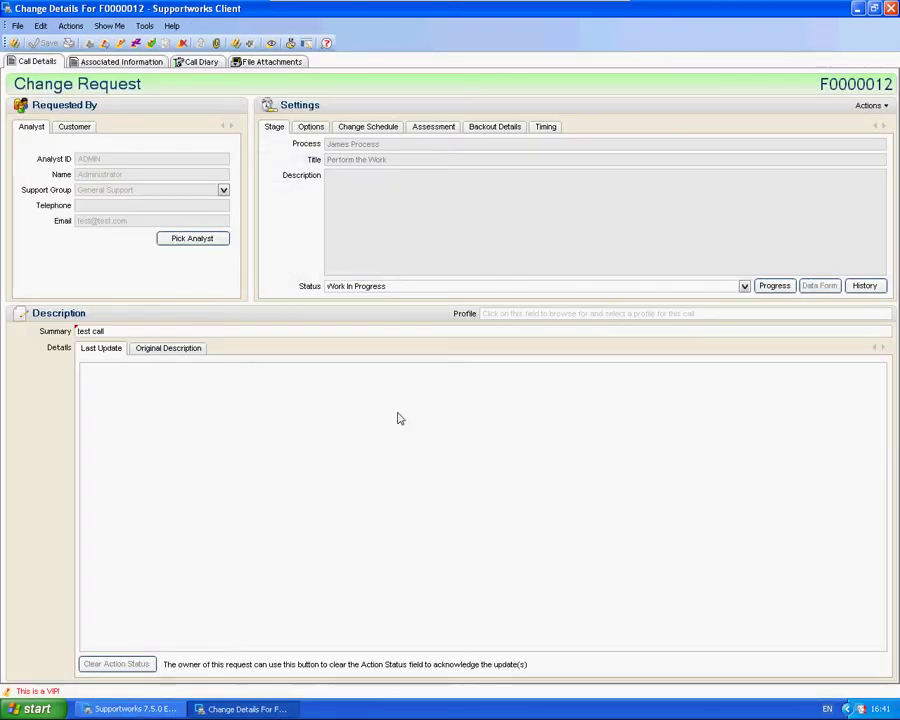